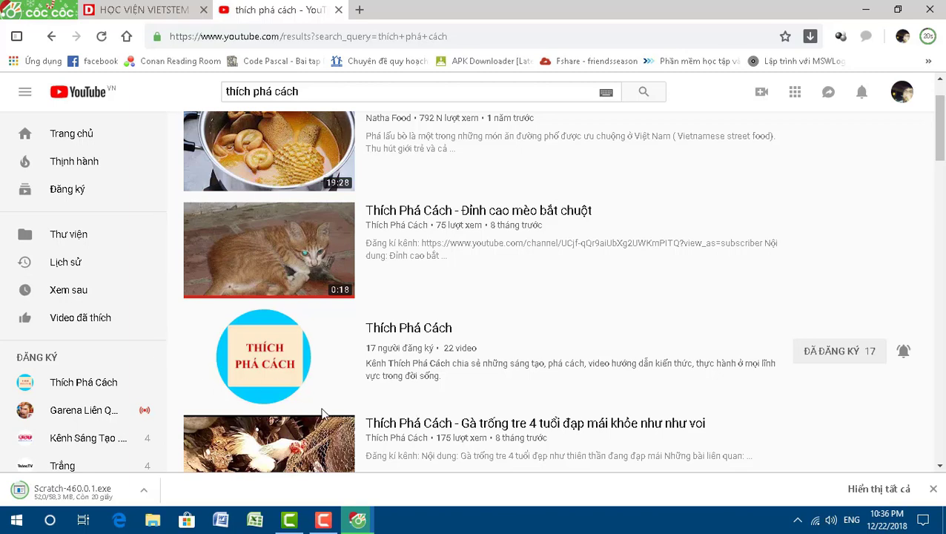
# Step: View the Thích Phá Cách channel's home page and browse through its uploaded videos
pyautogui.click(407, 333)
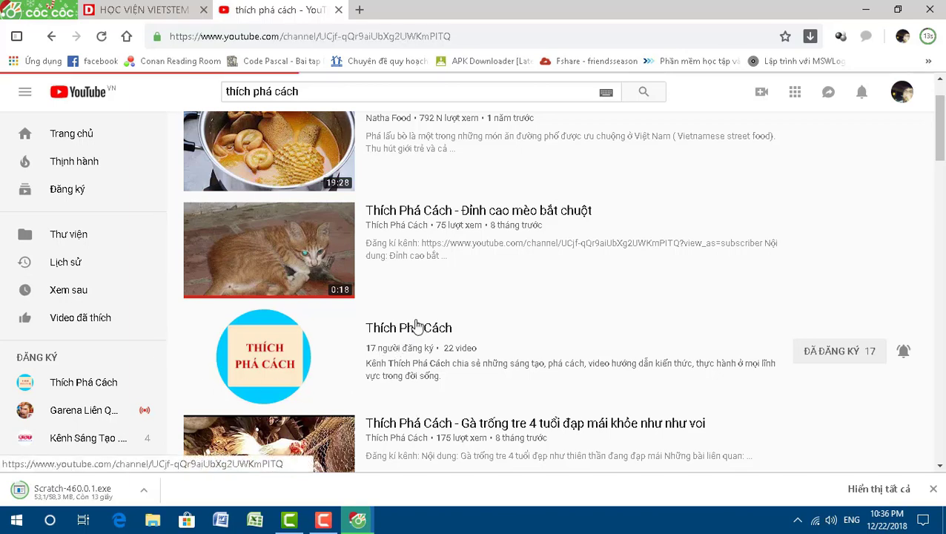
pyautogui.scroll(-3, 528, 281)
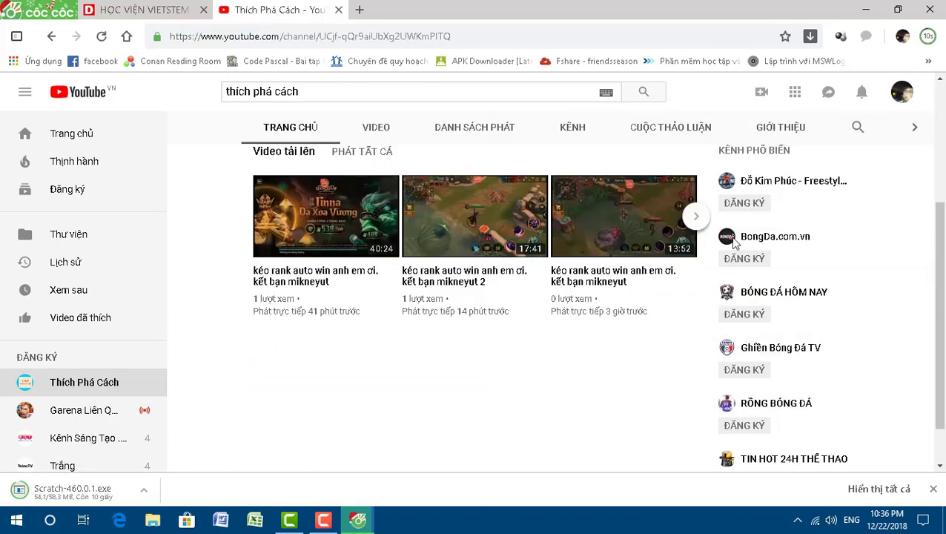
pyautogui.click(695, 215)
pyautogui.scroll(1, 597, 300)
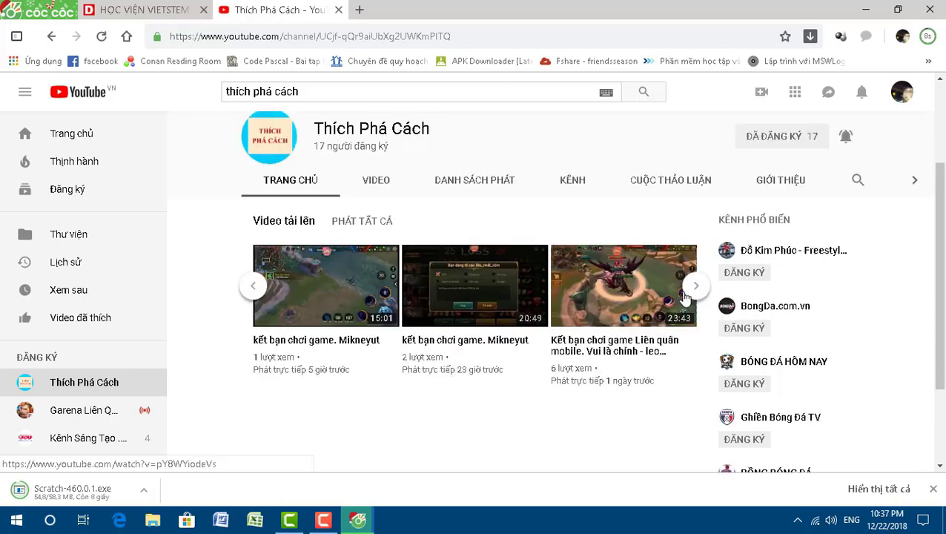
pyautogui.click(696, 285)
pyautogui.click(252, 289)
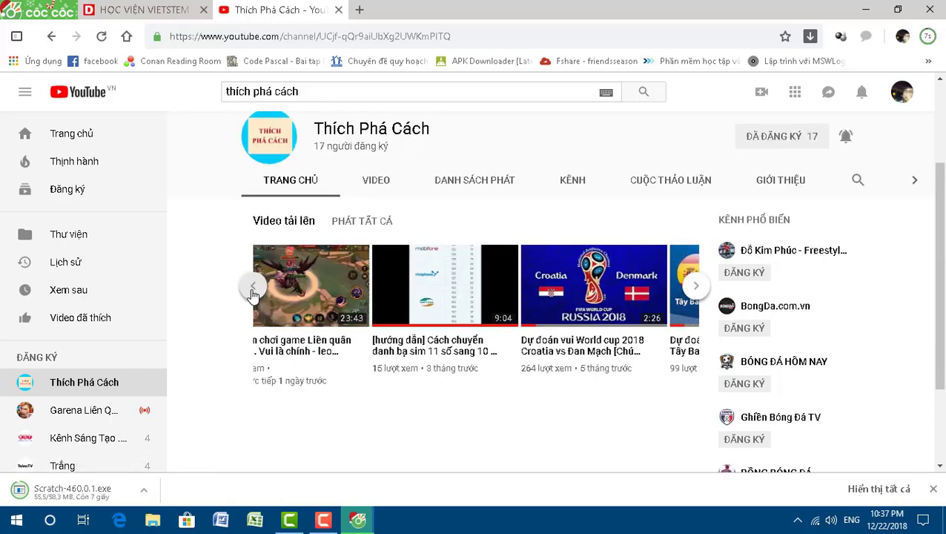
pyautogui.click(252, 289)
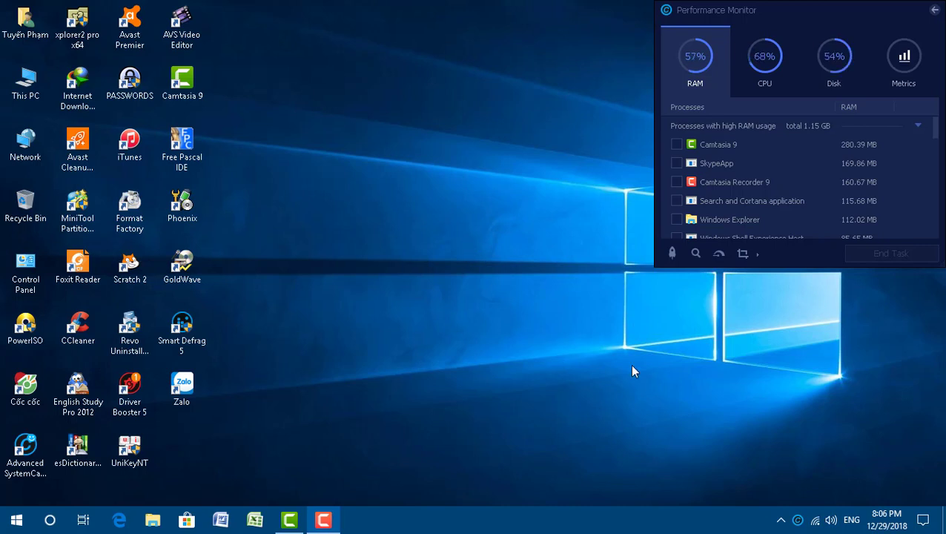
pyautogui.click(780, 518)
pyautogui.rightClick(349, 183)
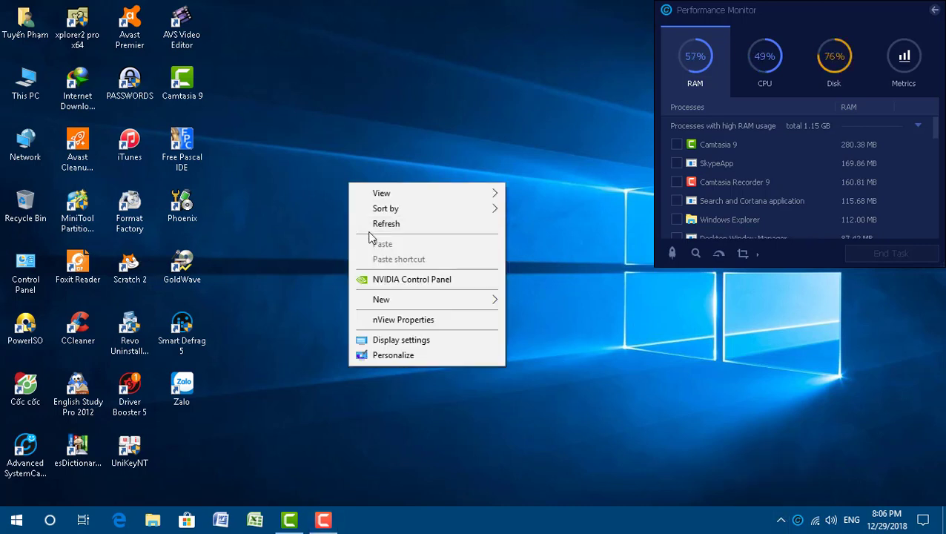
pyautogui.click(369, 224)
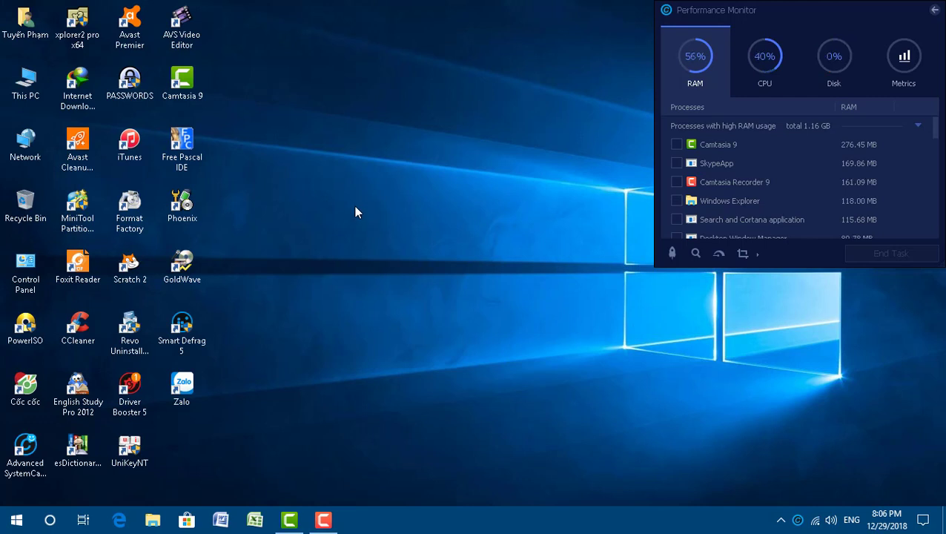
pyautogui.rightClick(355, 207)
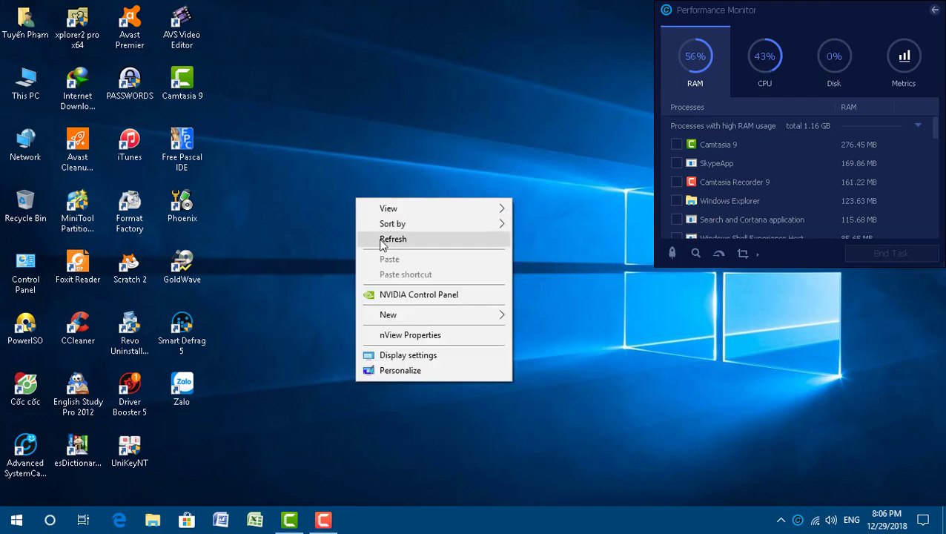
pyautogui.click(381, 238)
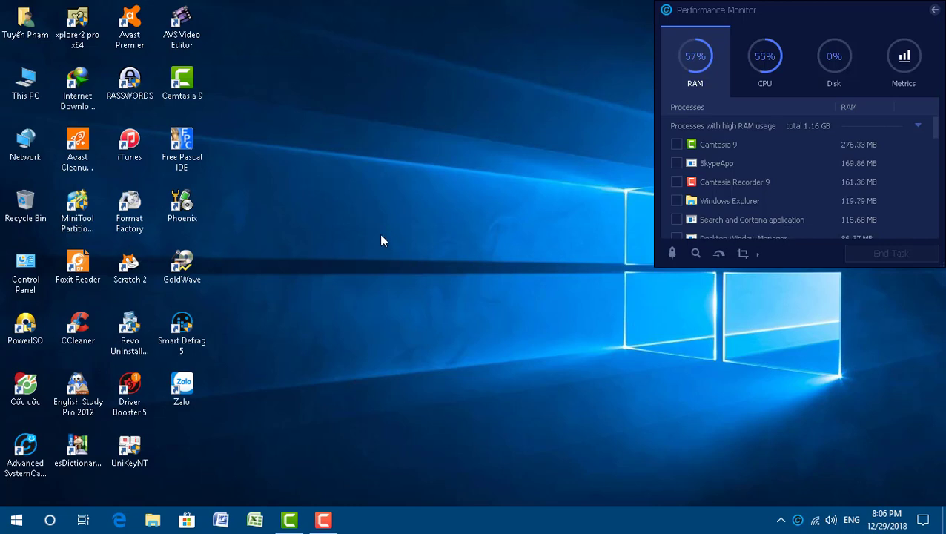
pyautogui.rightClick(353, 187)
pyautogui.click(387, 231)
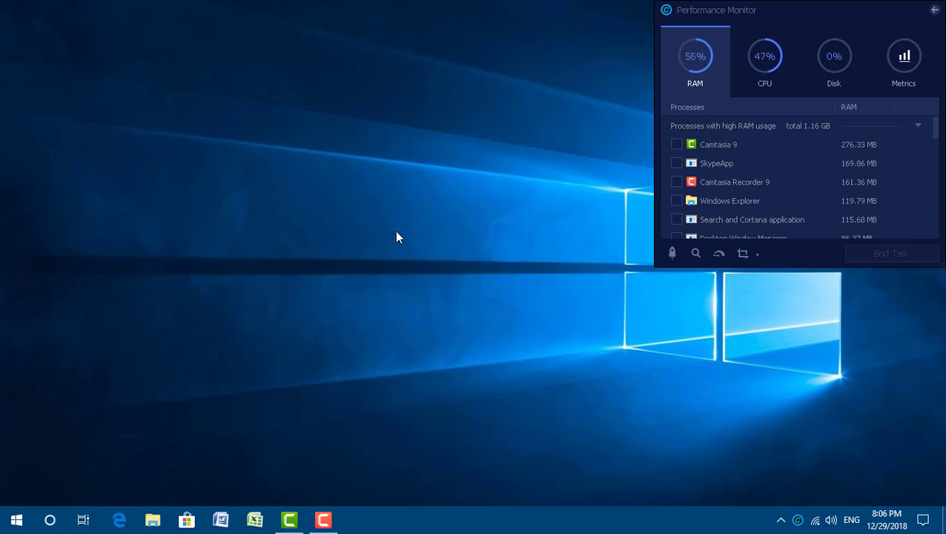
pyautogui.click(781, 519)
pyautogui.rightClick(285, 203)
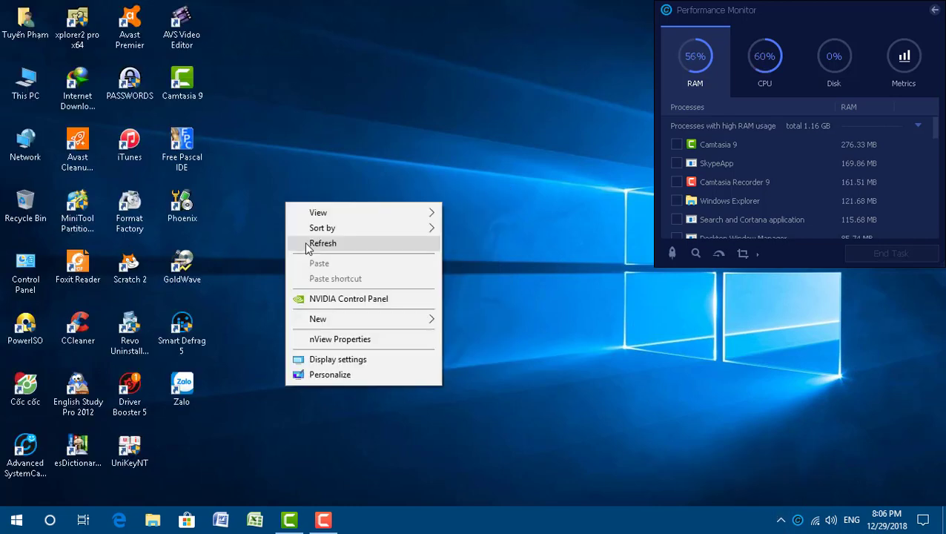
pyautogui.click(308, 242)
pyautogui.rightClick(288, 175)
pyautogui.click(306, 215)
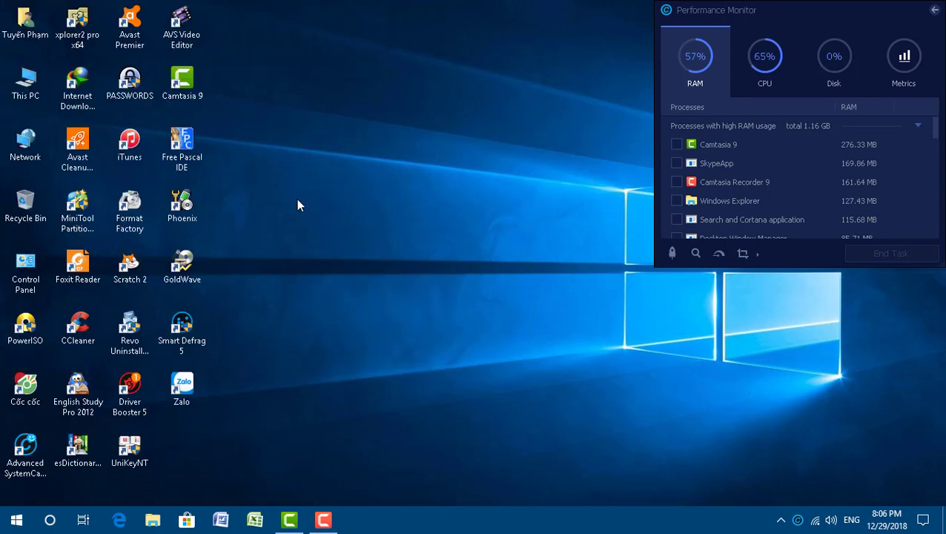
pyautogui.rightClick(296, 198)
pyautogui.click(329, 241)
pyautogui.rightClick(268, 200)
pyautogui.click(318, 242)
pyautogui.rightClick(318, 225)
pyautogui.click(348, 272)
pyautogui.rightClick(362, 193)
pyautogui.click(390, 241)
pyautogui.rightClick(366, 204)
pyautogui.click(390, 247)
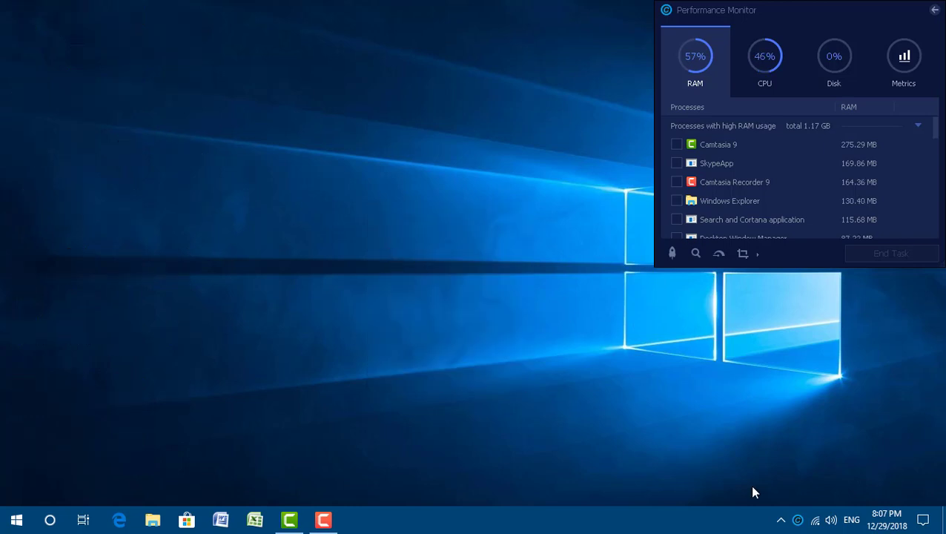
pyautogui.click(780, 521)
pyautogui.rightClick(350, 279)
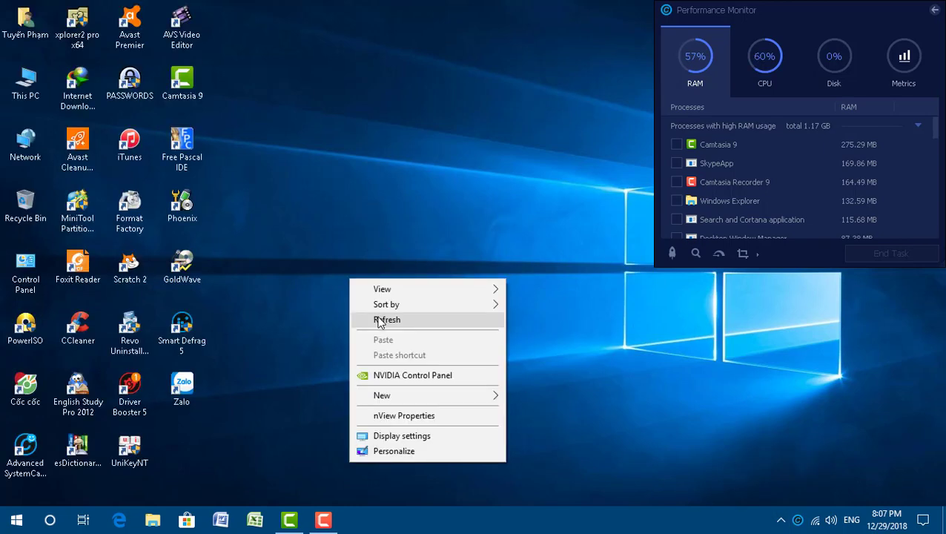
pyautogui.click(384, 316)
# Step: Launch Scratch 2 from the desktop and maximize its window
pyautogui.doubleClick(128, 278)
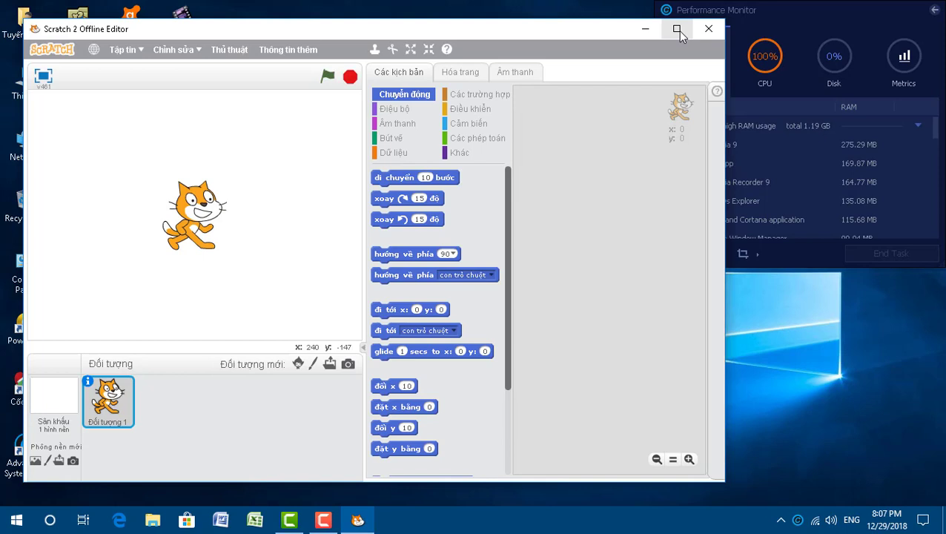
pyautogui.click(677, 31)
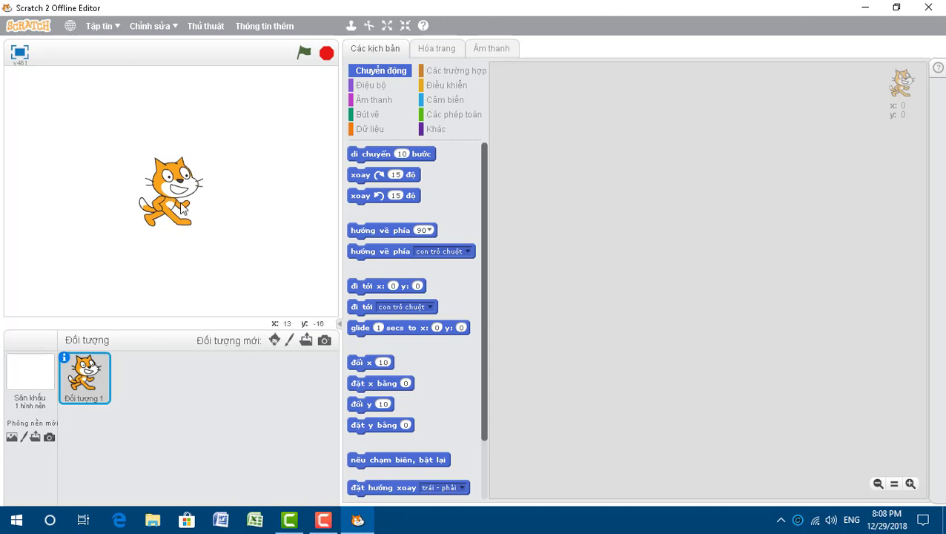
# Step: Delete the default cat sprite from the project
pyautogui.moveTo(178, 206); pyautogui.dragTo(155, 148)
pyautogui.rightClick(99, 371)
pyautogui.click(119, 421)
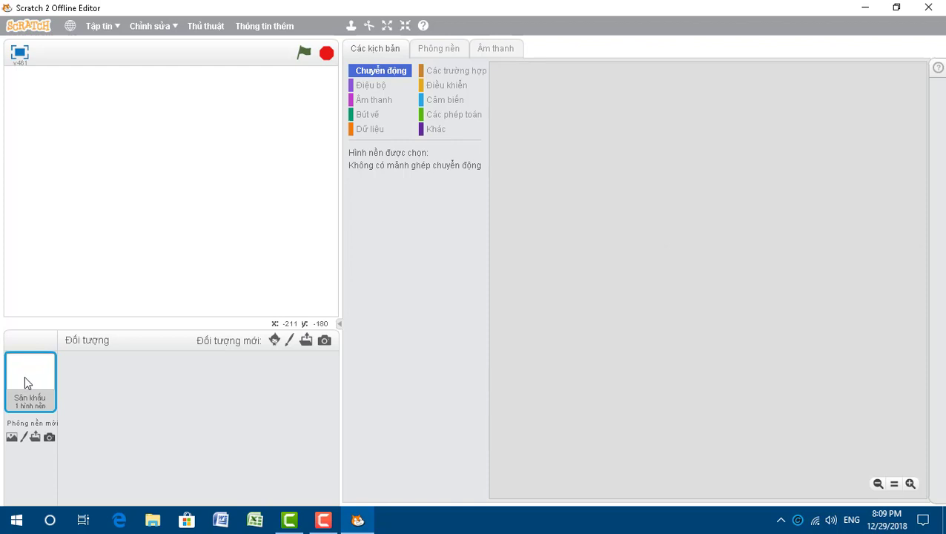
# Step: Convert the stage backdrop to vector mode and draw a thin filled orange rectangle across its full width near the lower edge
pyautogui.click(445, 51)
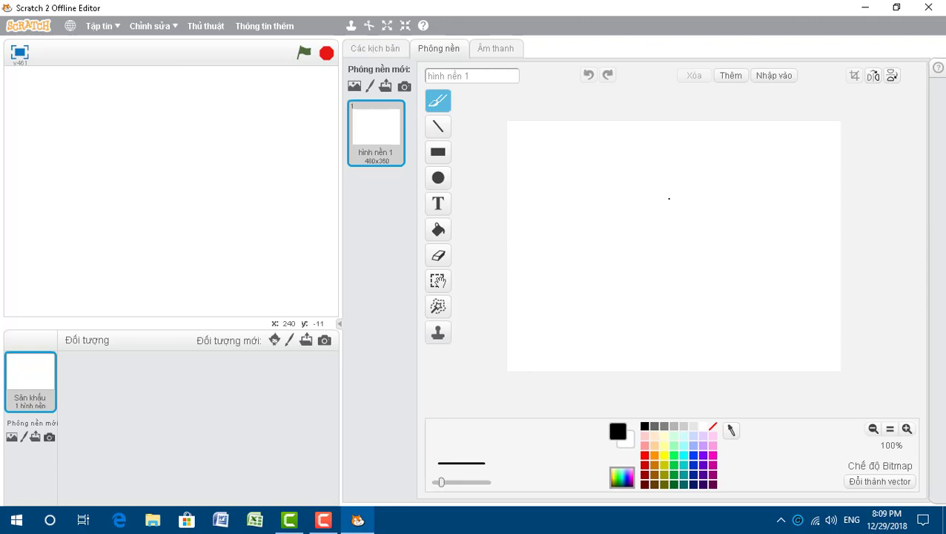
pyautogui.click(880, 481)
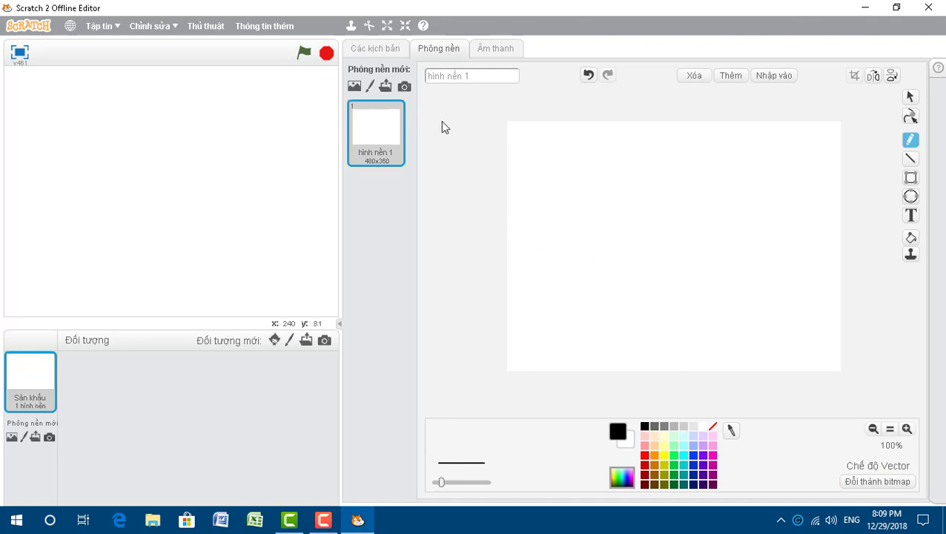
pyautogui.click(911, 181)
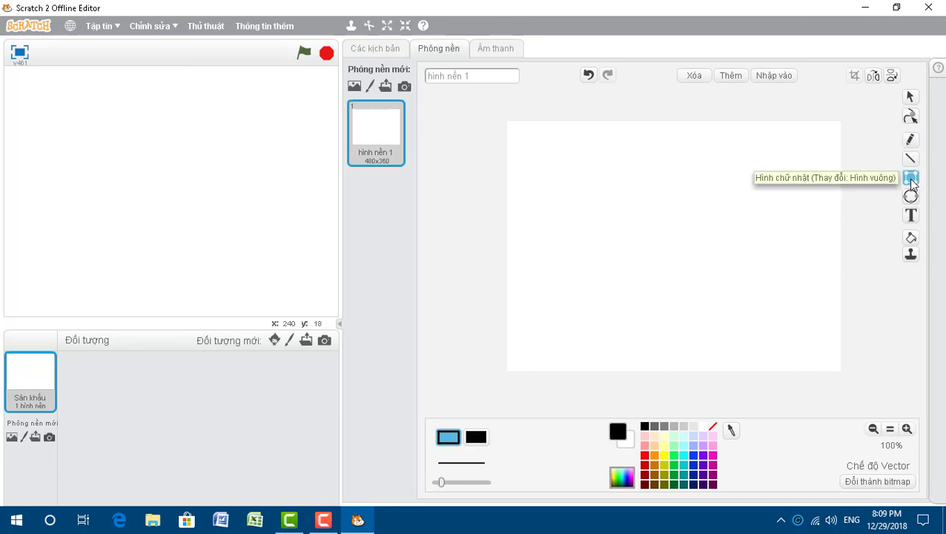
pyautogui.click(655, 456)
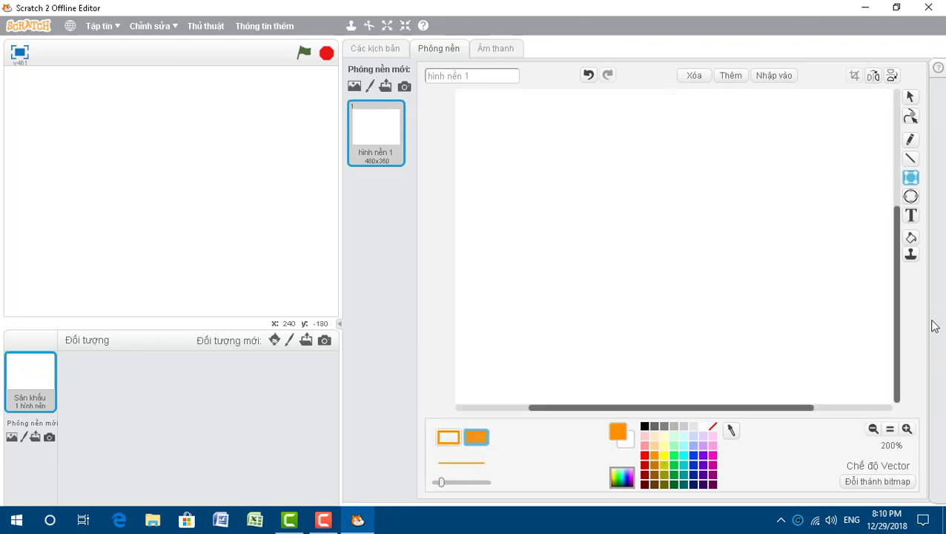
pyautogui.click(873, 428)
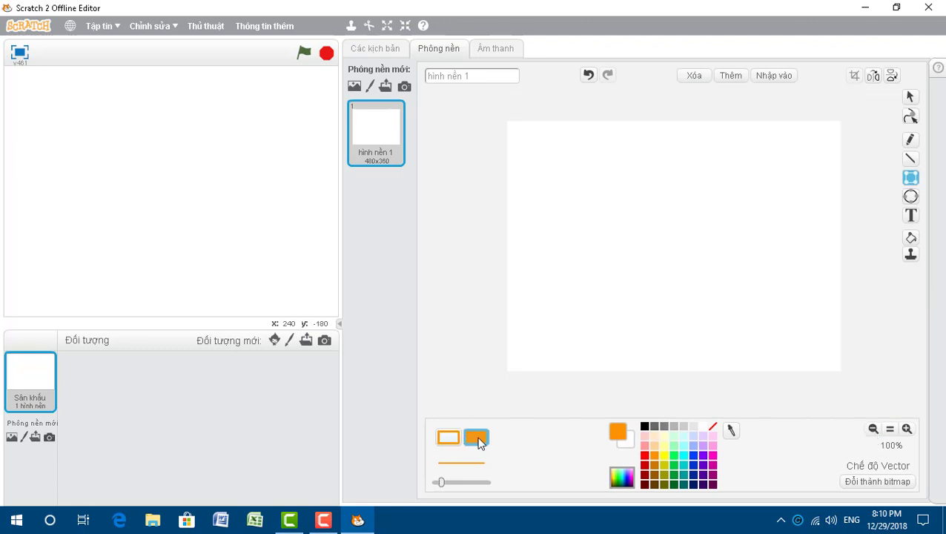
pyautogui.moveTo(443, 483); pyautogui.dragTo(491, 485)
pyautogui.moveTo(500, 341); pyautogui.dragTo(847, 347)
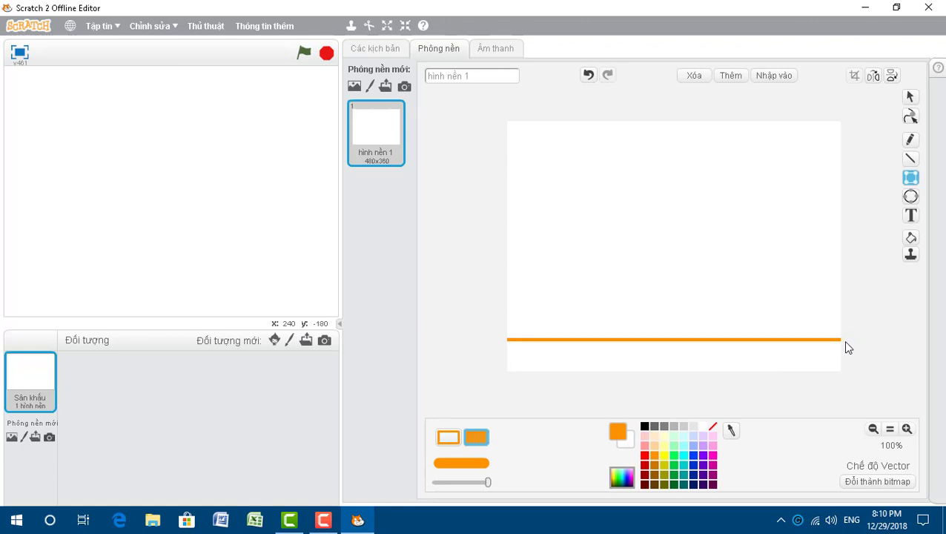
# Step: Add two progressively thicker filled orange stripes across the backdrop below the first, nudging the middle one up
pyautogui.moveTo(495, 351); pyautogui.dragTo(852, 364)
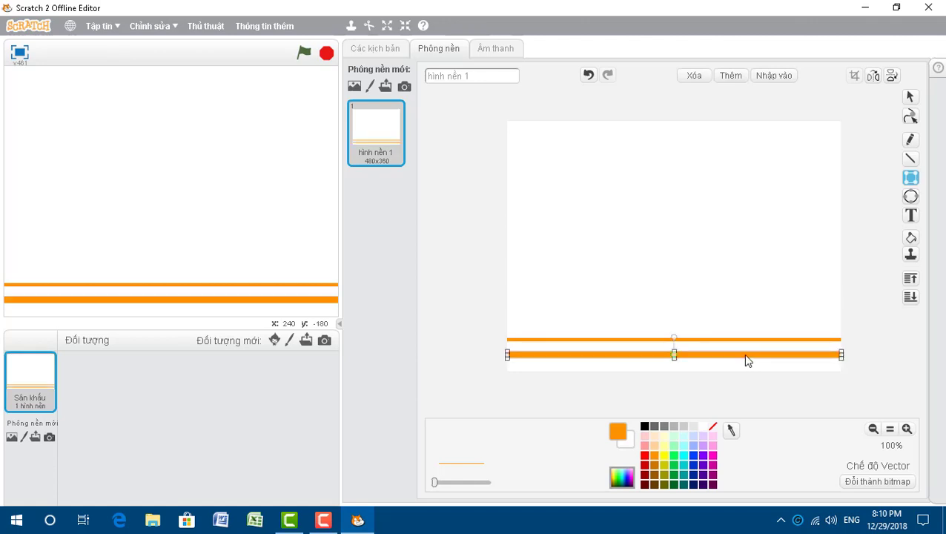
pyautogui.press('Up')
pyautogui.press('Right')
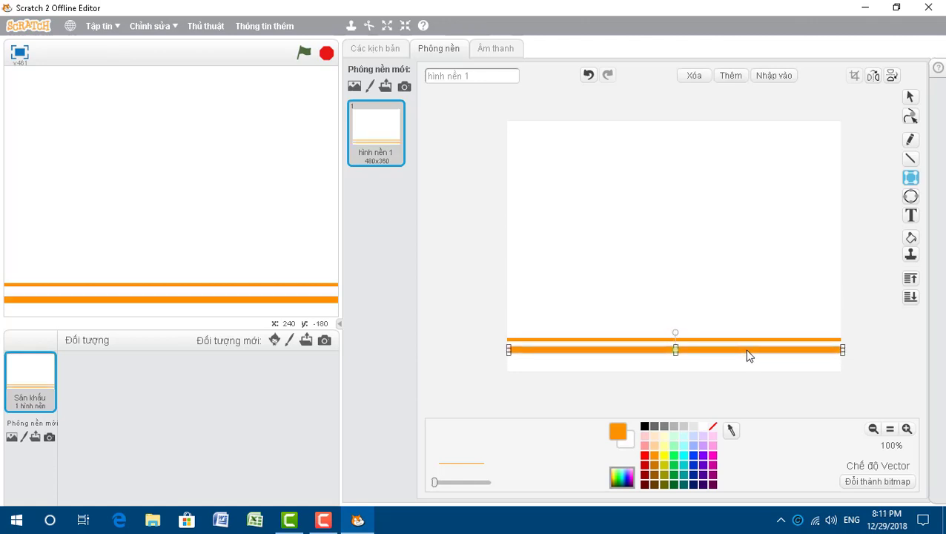
pyautogui.press('Left')
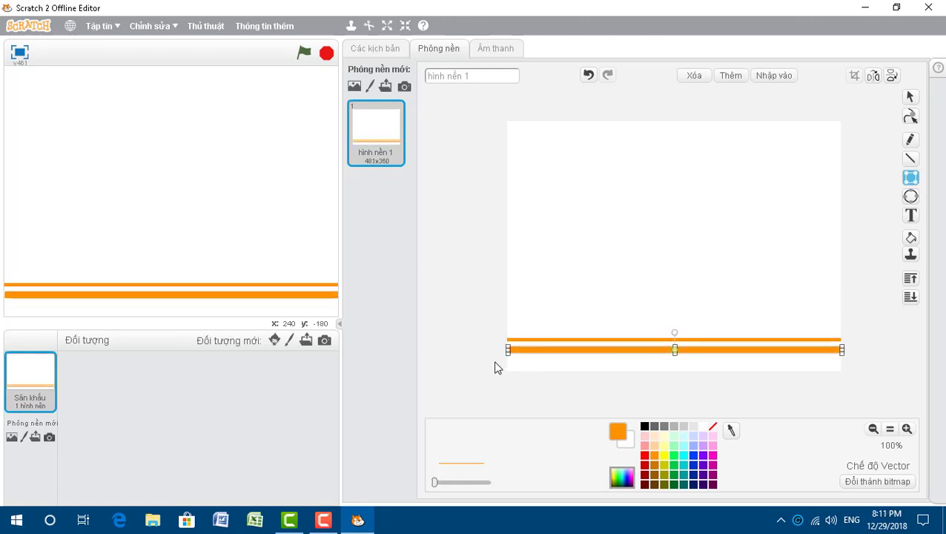
pyautogui.moveTo(495, 357); pyautogui.dragTo(867, 393)
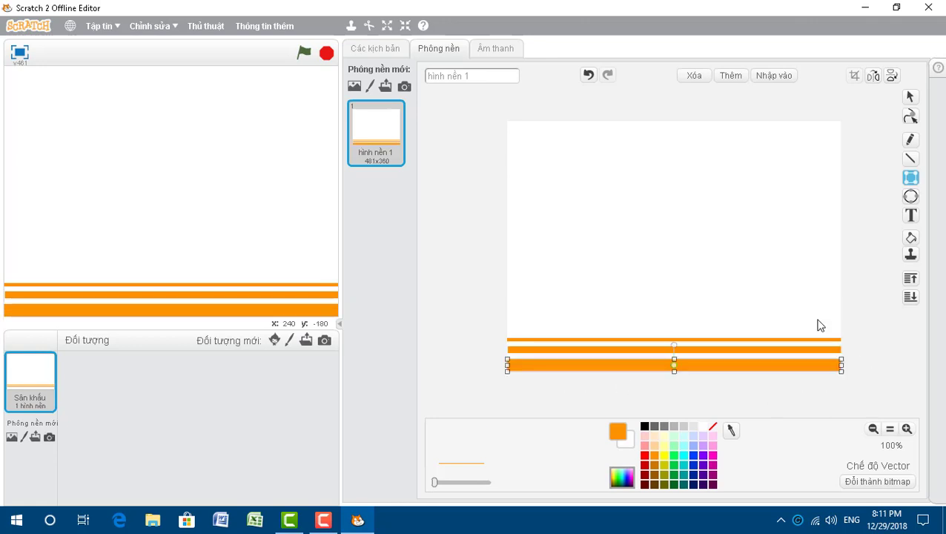
pyautogui.click(868, 306)
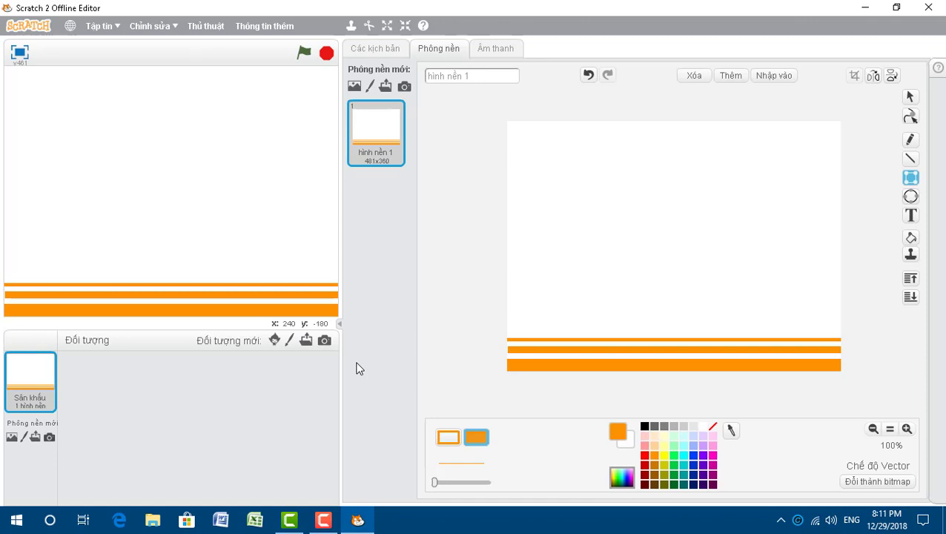
# Step: Paint a new sprite in vector mode with a filled orange rectangle sized about 137x52, just above the canvas centre
pyautogui.click(290, 341)
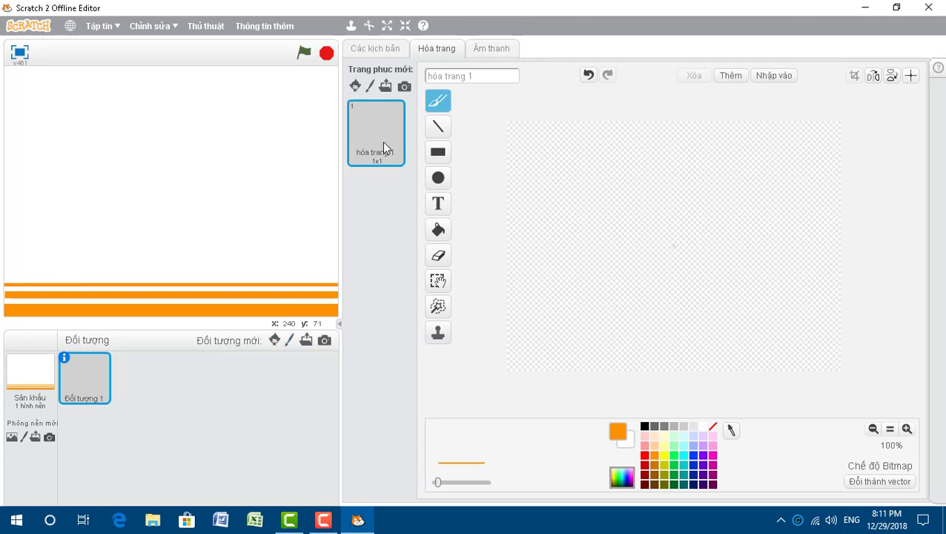
pyautogui.click(878, 482)
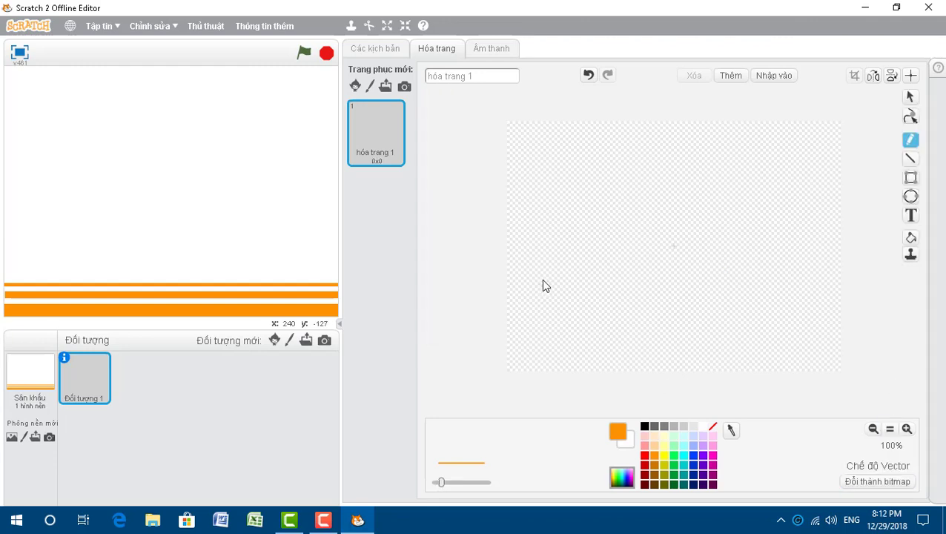
pyautogui.click(911, 177)
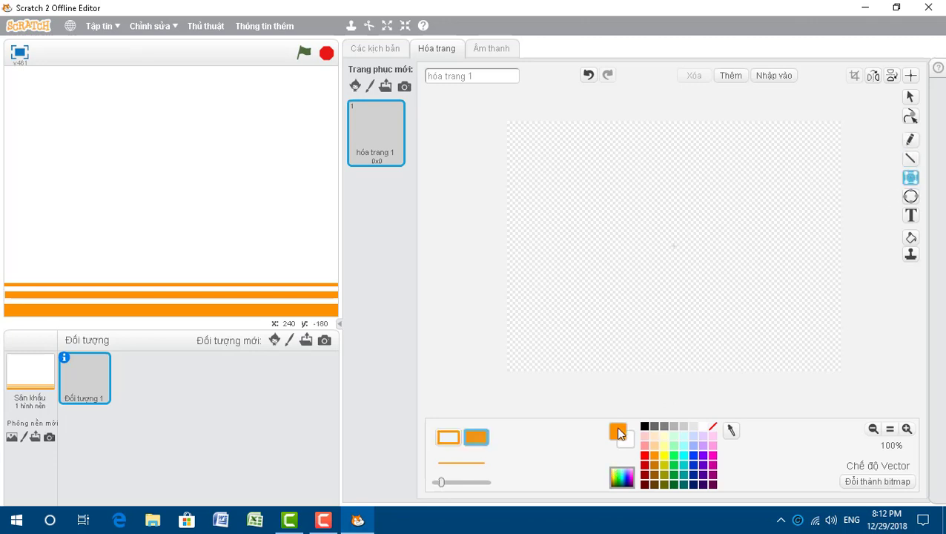
pyautogui.click(625, 437)
pyautogui.click(630, 441)
pyautogui.moveTo(575, 207)
pyautogui.mouseDown()
pyautogui.moveTo(676, 258)
pyautogui.moveTo(699, 261)
pyautogui.moveTo(694, 251)
pyautogui.mouseUp()
pyautogui.moveTo(639, 227); pyautogui.dragTo(685, 212)
pyautogui.moveTo(741, 240); pyautogui.dragTo(713, 227)
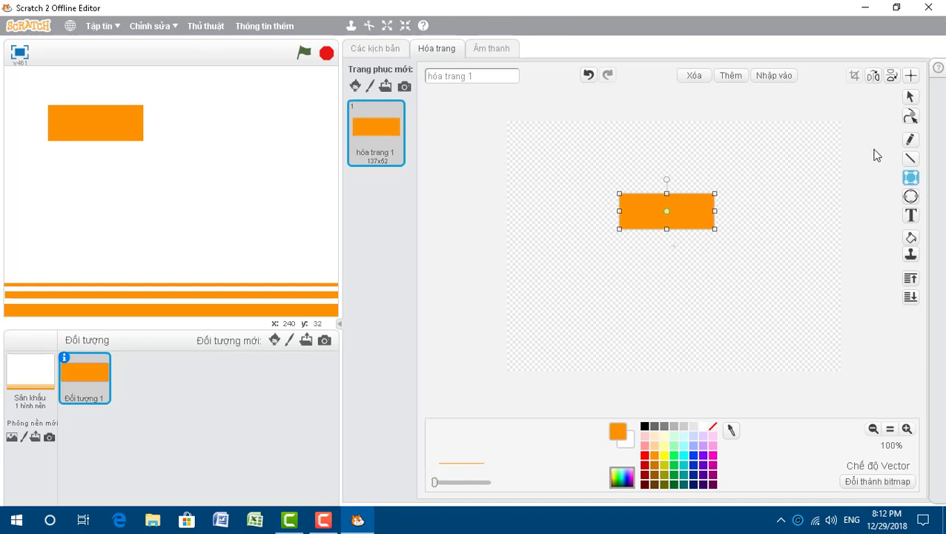
# Step: Reshape the orange rectangle by moving its upper-right corner to the middle of the top edge, giving it a sloped side
pyautogui.click(910, 120)
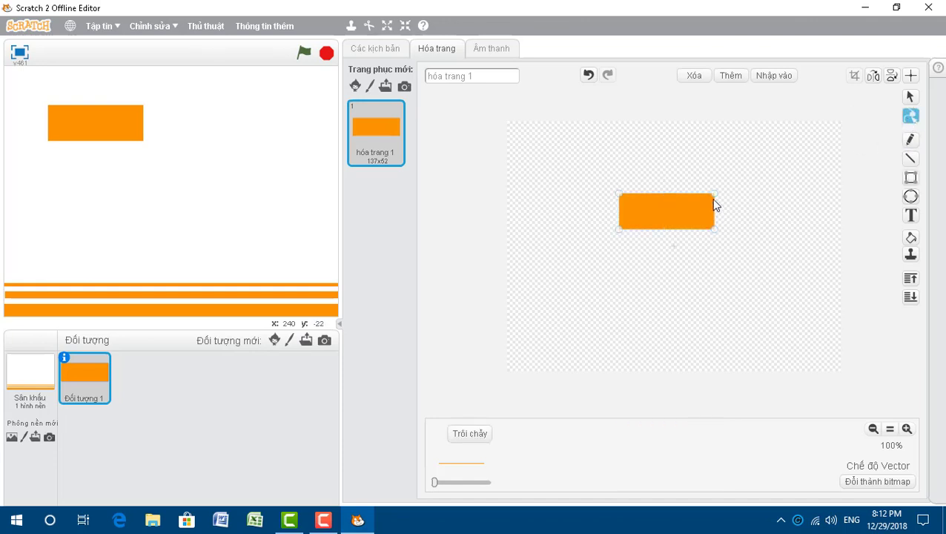
pyautogui.moveTo(713, 194); pyautogui.dragTo(667, 192)
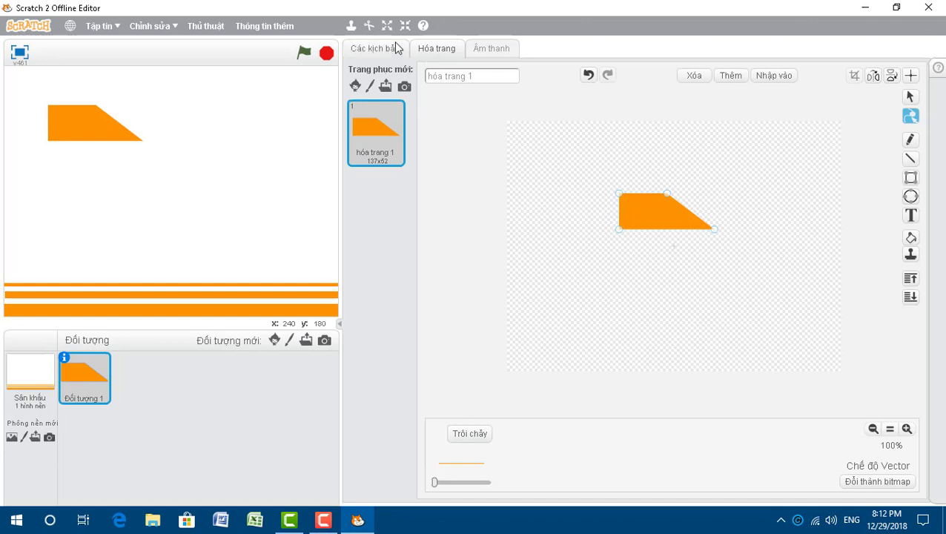
# Step: Duplicate the orange blade, rotate the copy 90 degrees clockwise and attach it beneath the left half of the original
pyautogui.click(367, 27)
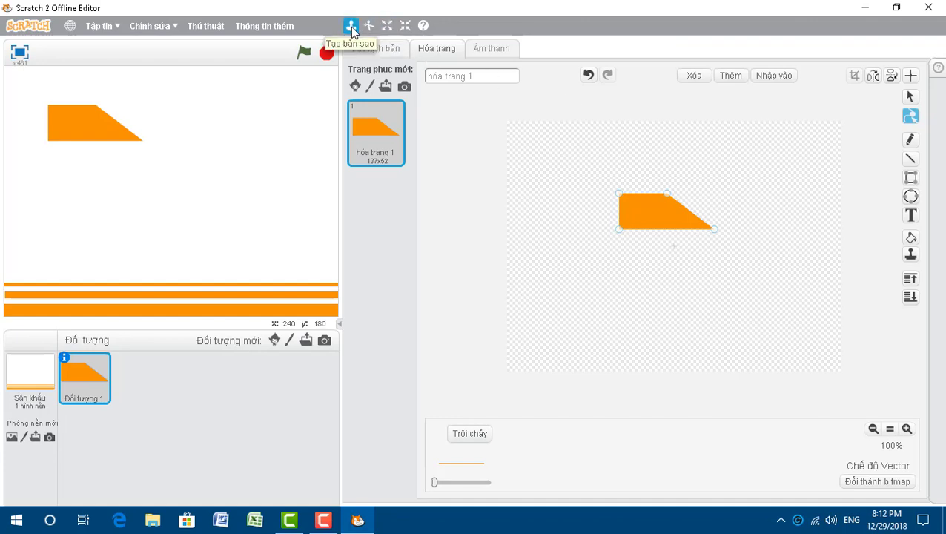
pyautogui.click(351, 28)
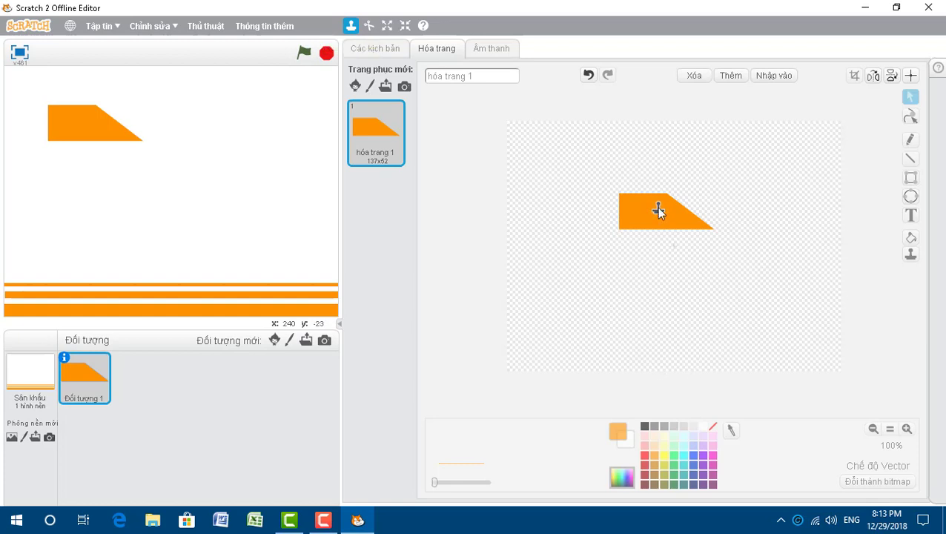
pyautogui.click(656, 206)
pyautogui.moveTo(672, 209); pyautogui.dragTo(708, 255)
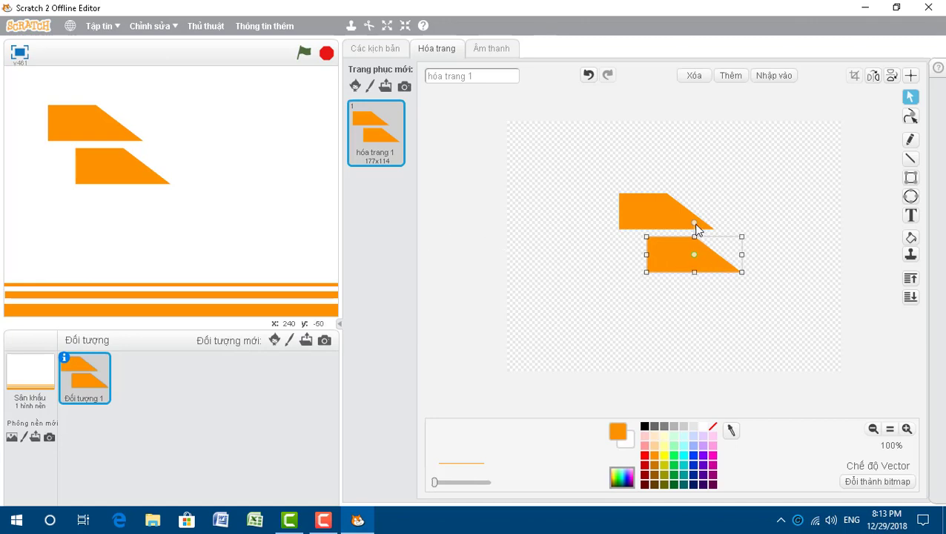
pyautogui.moveTo(694, 221); pyautogui.dragTo(643, 246)
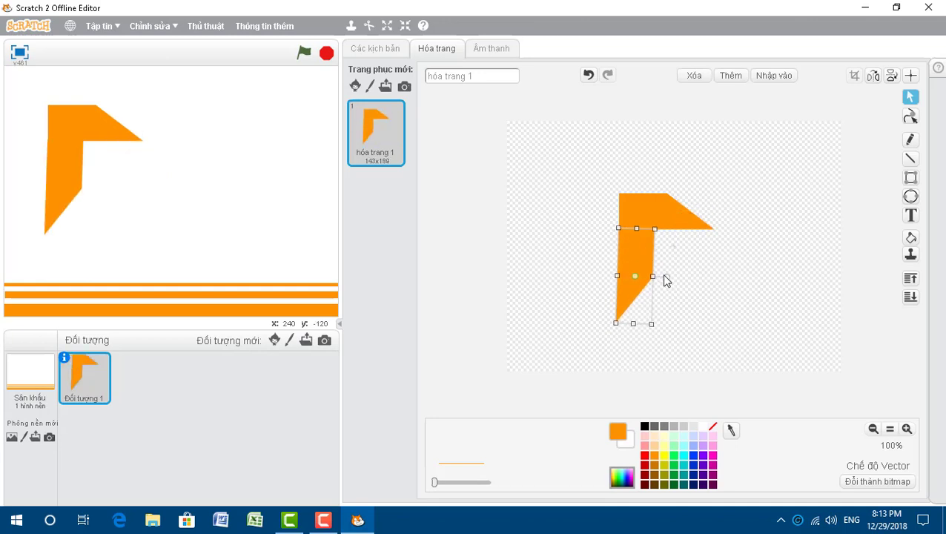
pyautogui.moveTo(667, 276); pyautogui.dragTo(646, 257)
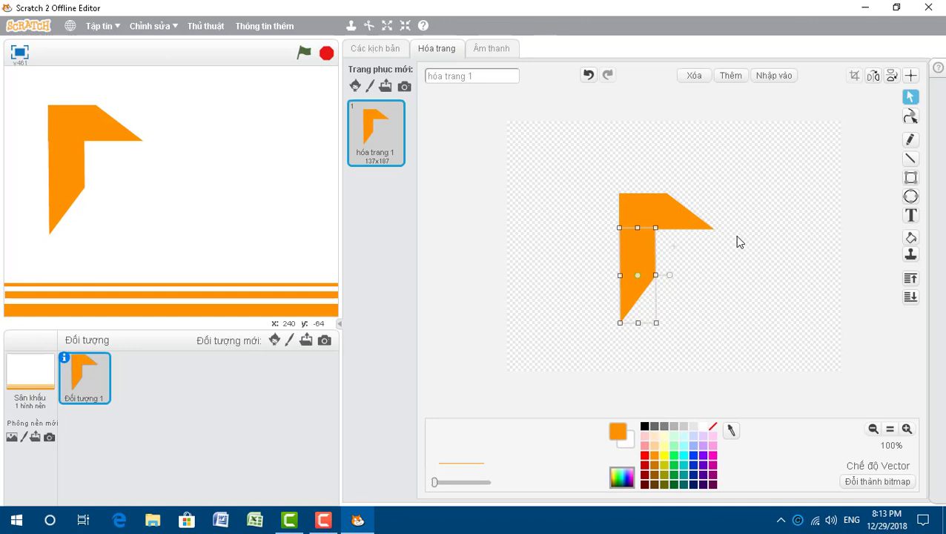
# Step: Duplicate the original blade again, rotate the copy 180 degrees and attach it to the left of the downward blade
pyautogui.click(350, 25)
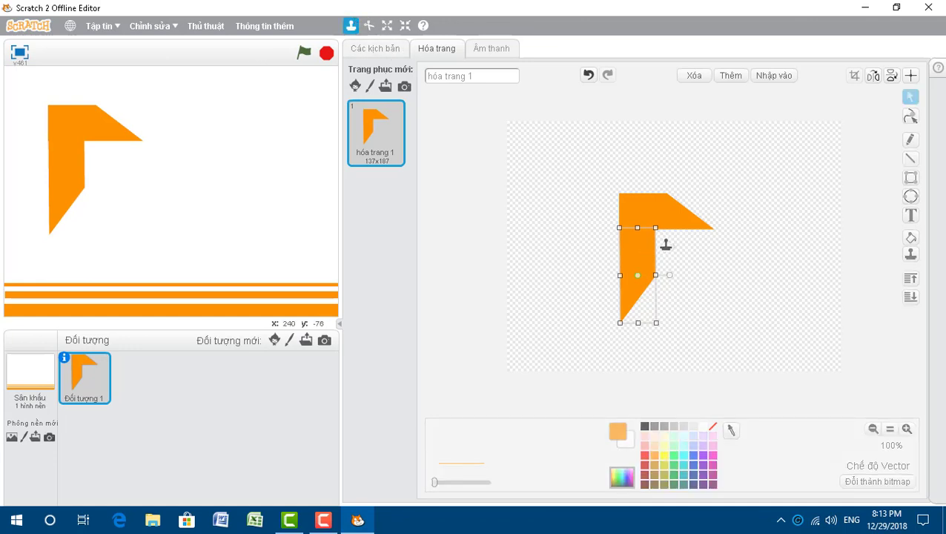
pyautogui.click(646, 206)
pyautogui.click(630, 199)
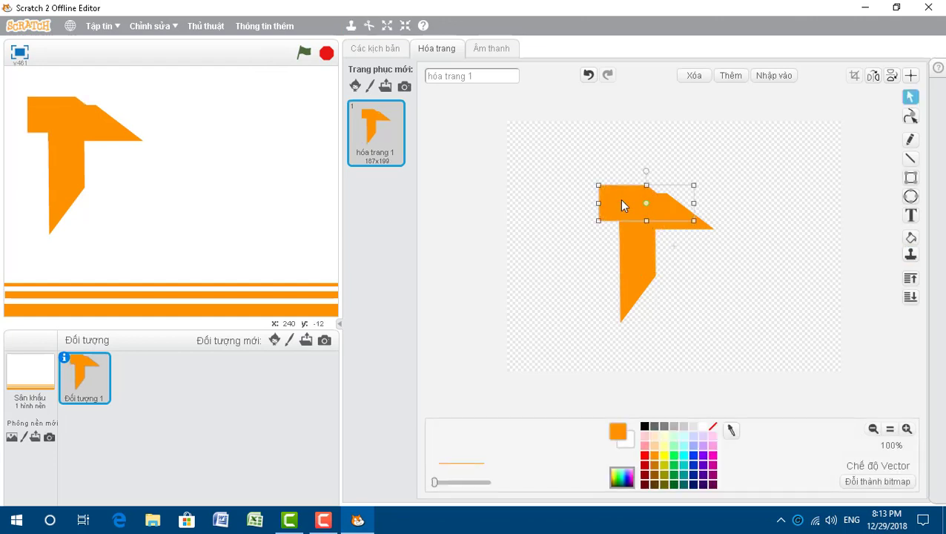
pyautogui.moveTo(623, 201); pyautogui.dragTo(554, 210)
pyautogui.moveTo(578, 179); pyautogui.dragTo(597, 252)
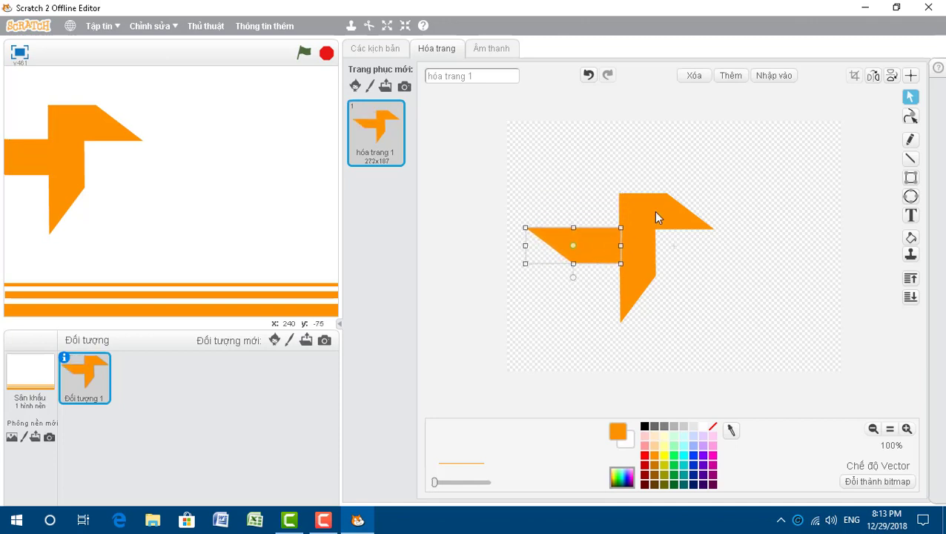
# Step: Add a fourth blade from a copy rotated 90 degrees counterclockwise, placed above the left blade to complete the pinwheel
pyautogui.click(351, 26)
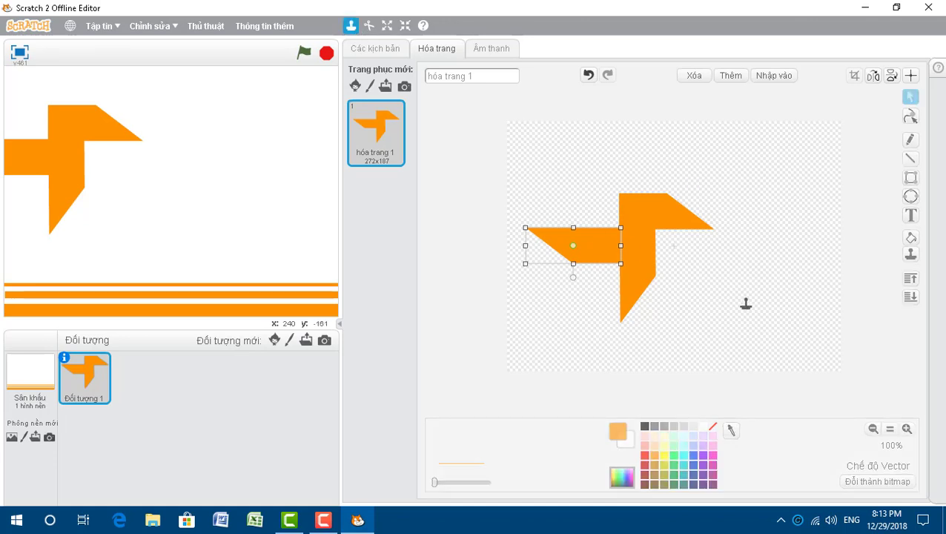
pyautogui.click(658, 216)
pyautogui.moveTo(645, 212); pyautogui.dragTo(580, 198)
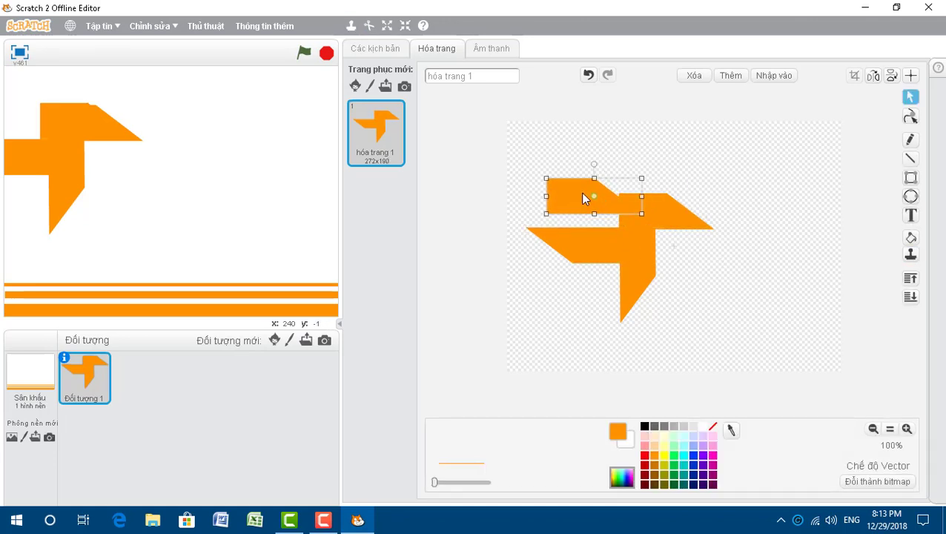
pyautogui.moveTo(594, 160); pyautogui.dragTo(563, 195)
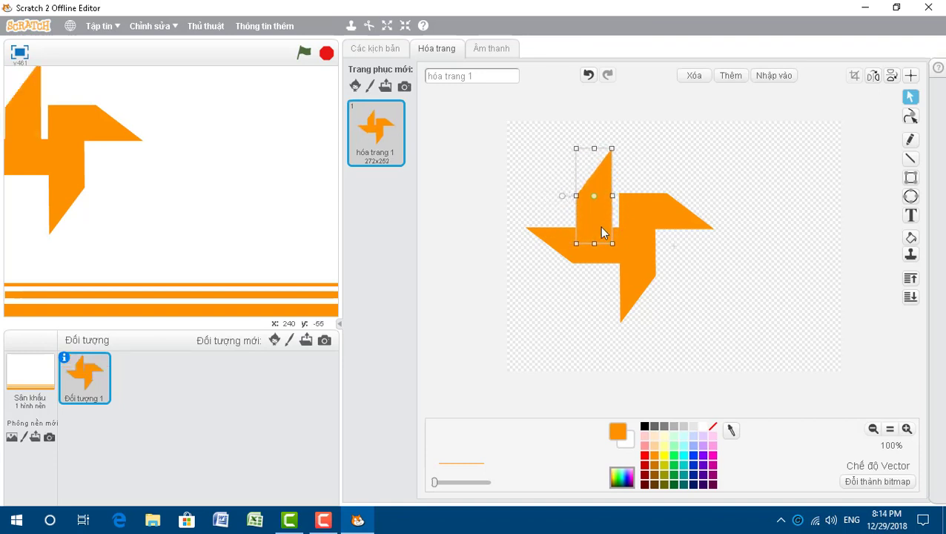
pyautogui.moveTo(599, 226)
pyautogui.mouseDown()
pyautogui.moveTo(605, 203)
pyautogui.moveTo(607, 211)
pyautogui.mouseUp()
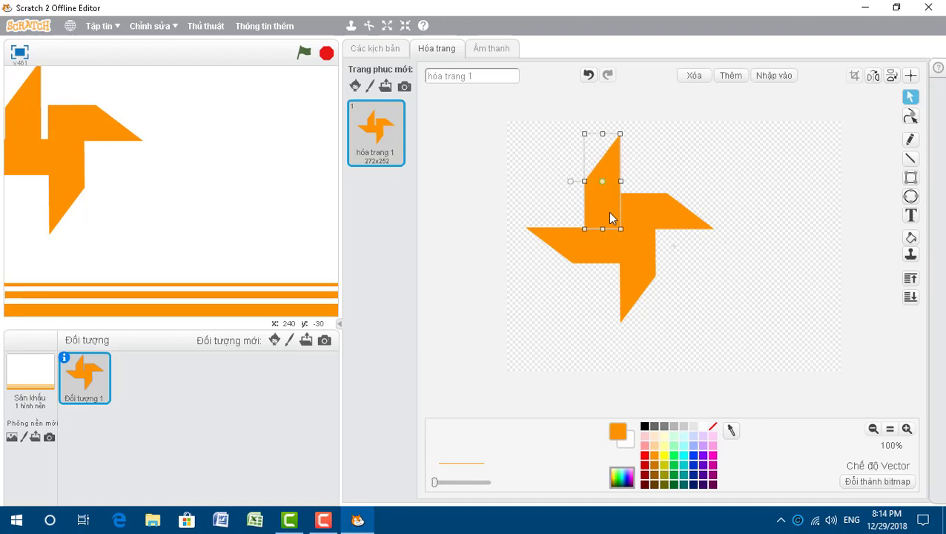
pyautogui.click(800, 221)
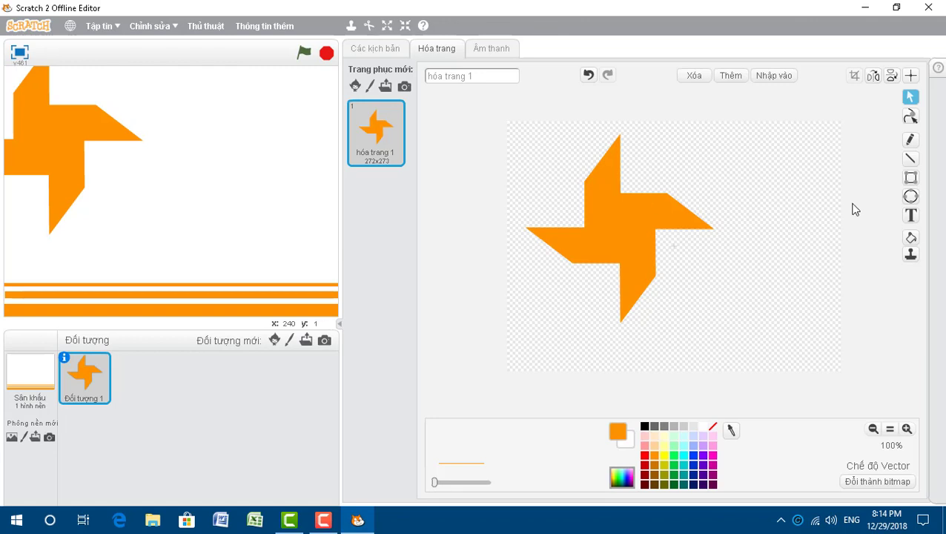
# Step: Fill the pinwheel's lower blade green, the right blade blue and the upper blade magenta, leaving the left blade orange
pyautogui.click(911, 237)
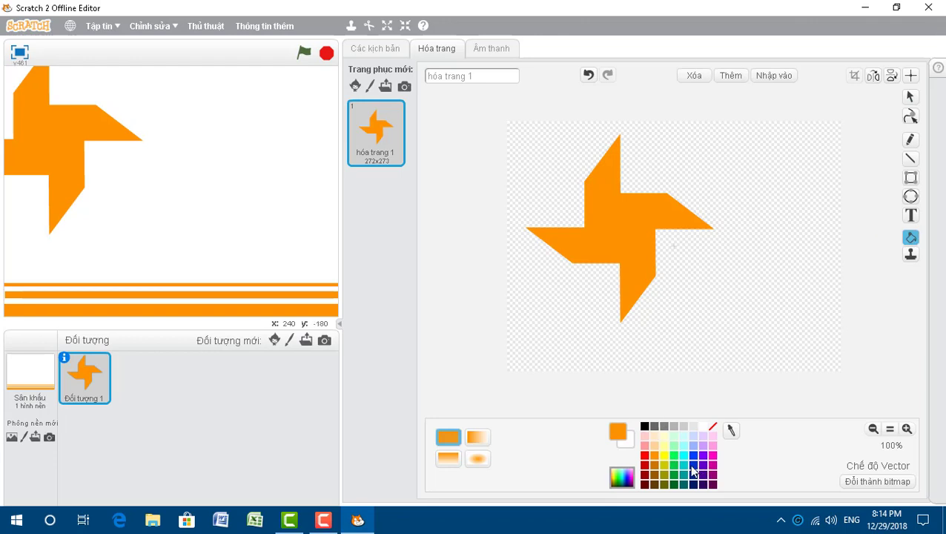
pyautogui.click(644, 255)
pyautogui.click(694, 457)
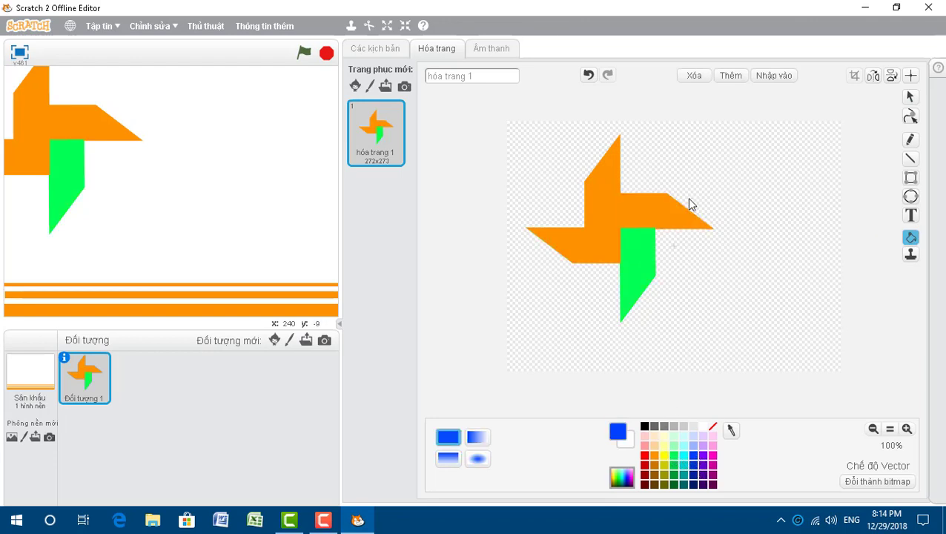
pyautogui.click(687, 201)
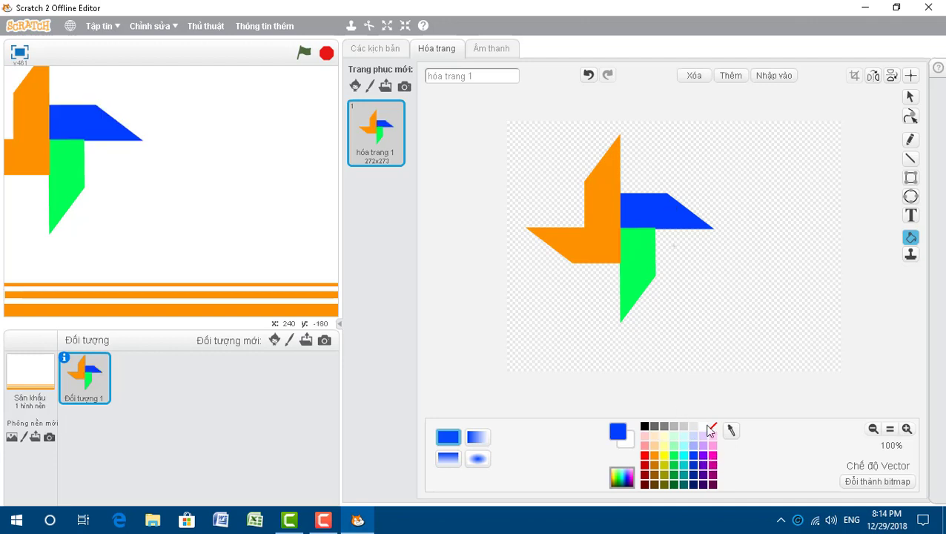
pyautogui.click(609, 216)
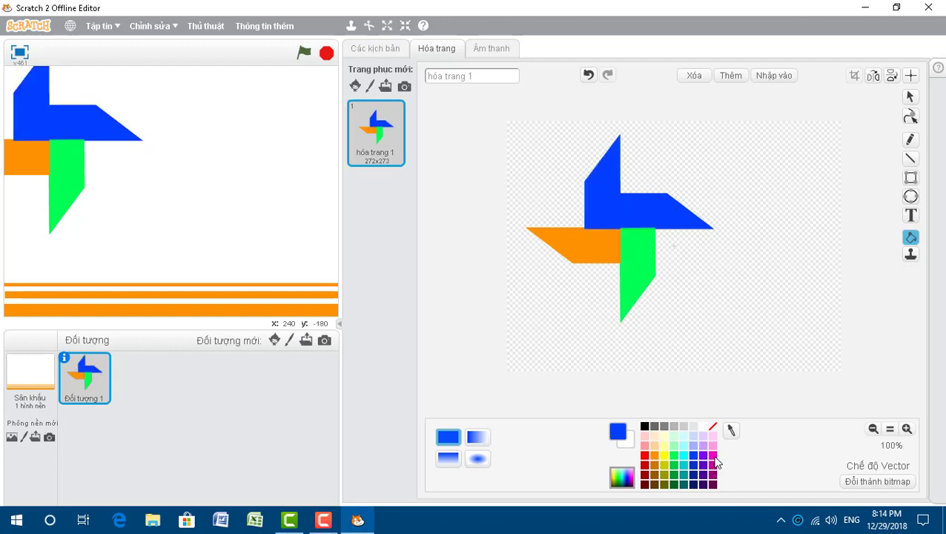
pyautogui.click(712, 464)
pyautogui.click(602, 185)
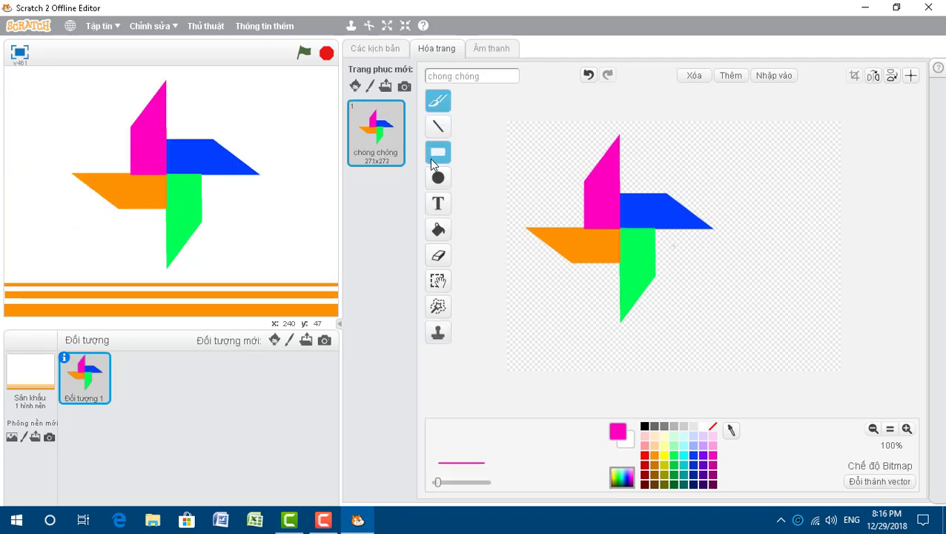
# Step: Shrink the whole pinwheel costume to about 93x94 near the canvas centre and move the sprite to the middle of the stage
pyautogui.click(438, 280)
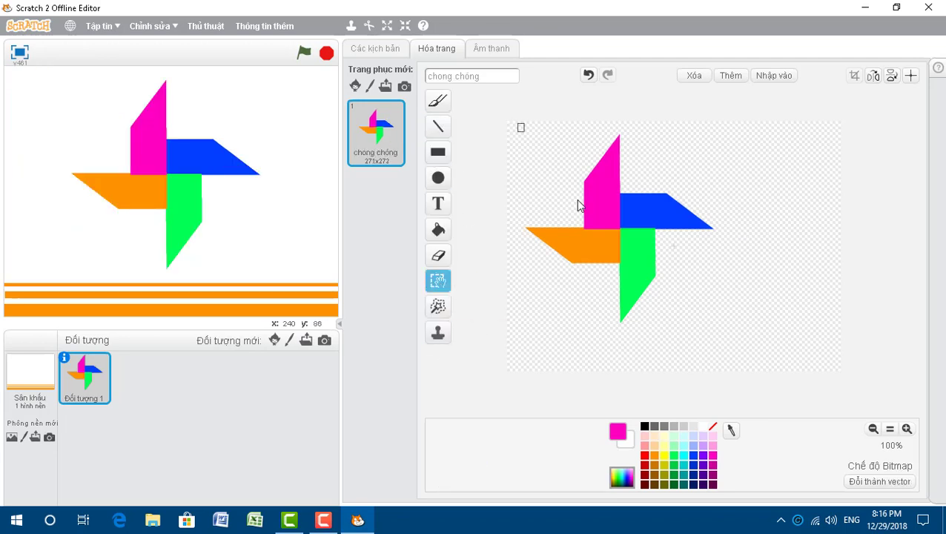
pyautogui.moveTo(519, 125); pyautogui.dragTo(623, 202)
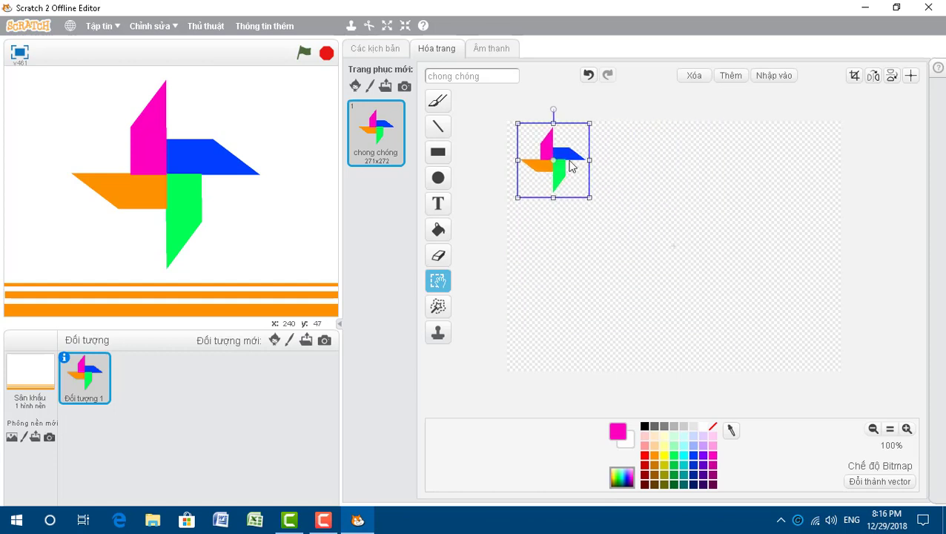
pyautogui.moveTo(571, 165)
pyautogui.mouseDown()
pyautogui.moveTo(683, 208)
pyautogui.moveTo(705, 246)
pyautogui.mouseUp()
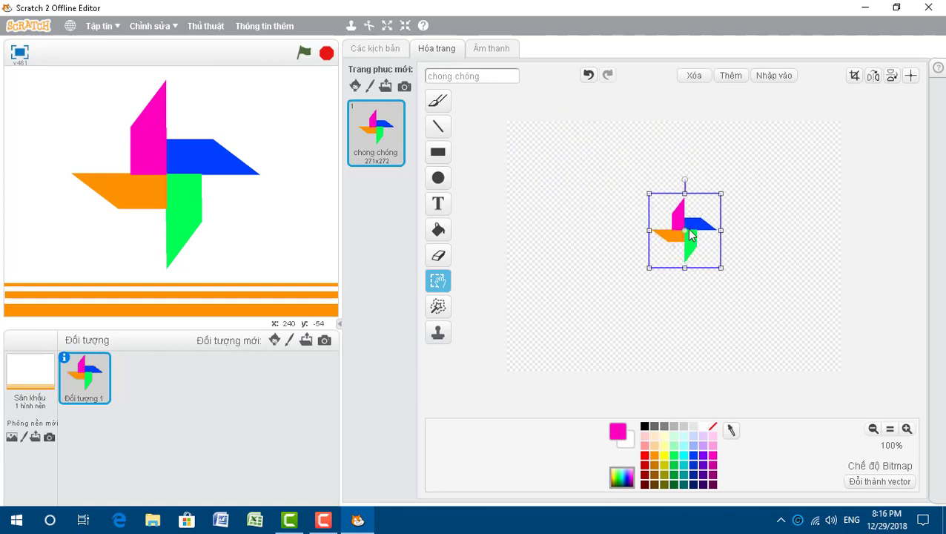
pyautogui.click(197, 169)
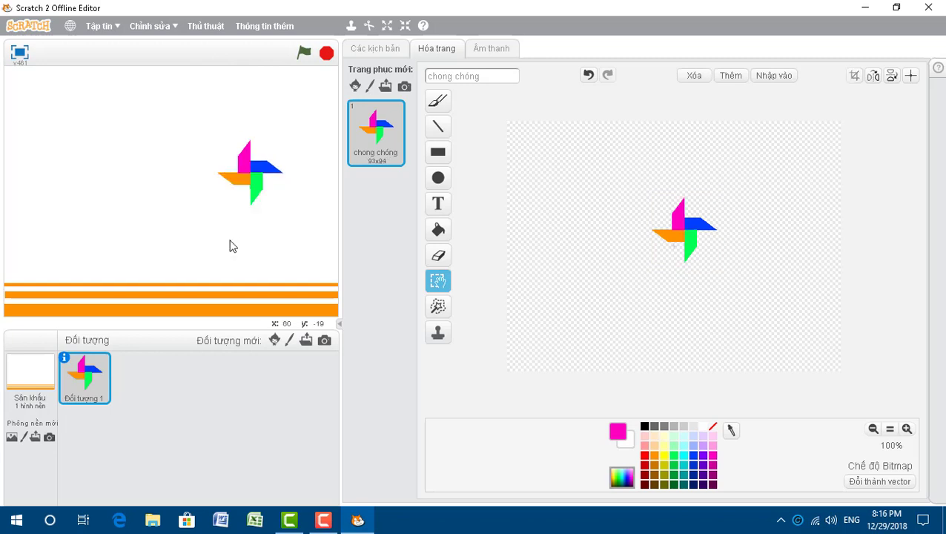
pyautogui.moveTo(252, 170); pyautogui.dragTo(202, 163)
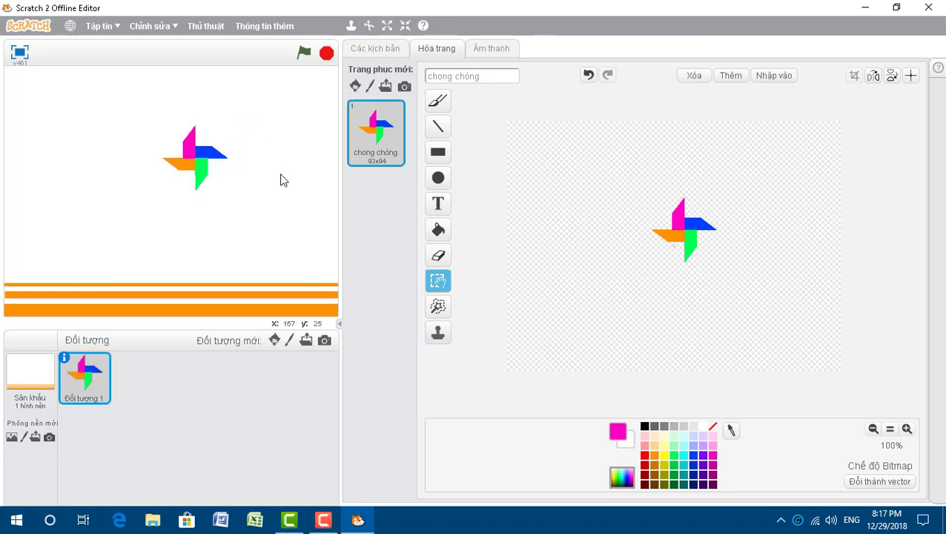
pyautogui.moveTo(192, 162)
pyautogui.mouseDown()
pyautogui.moveTo(199, 182)
pyautogui.moveTo(179, 173)
pyautogui.mouseUp()
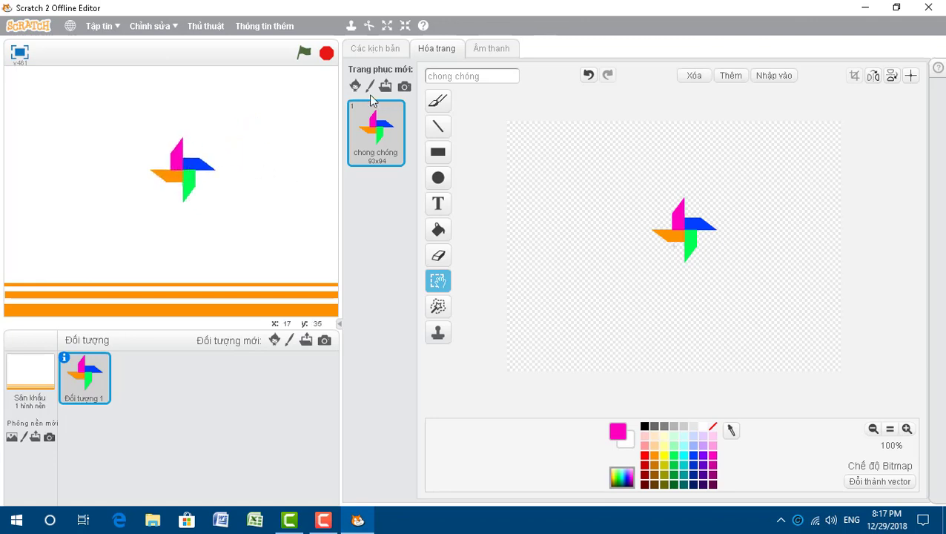
# Step: Build a forever loop (lặp mãi mãi) containing a clockwise turn of 15 degrees, then test-run the script and stop it
pyautogui.click(366, 50)
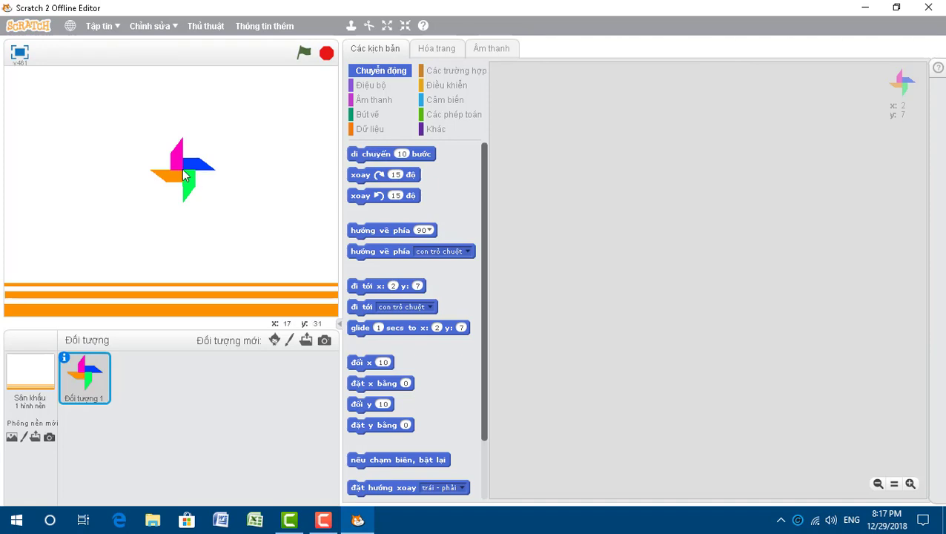
pyautogui.click(445, 86)
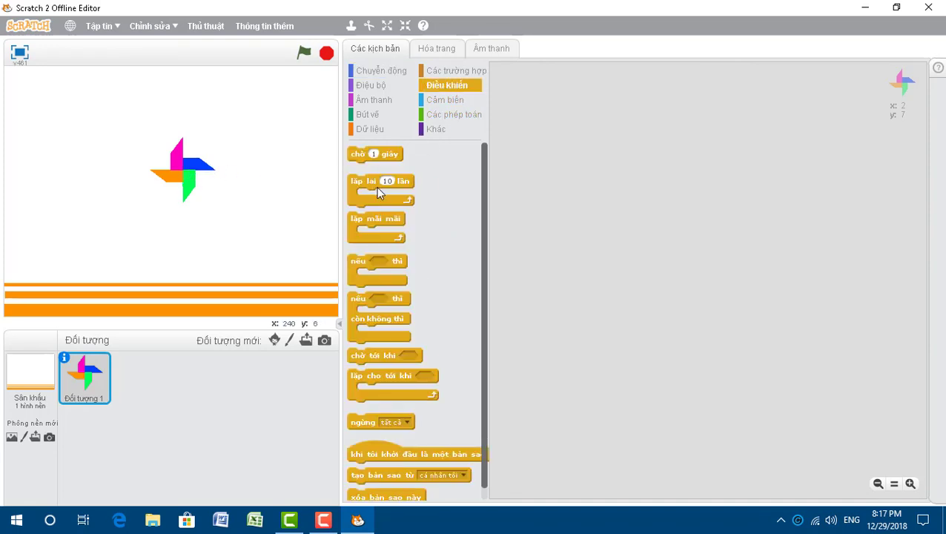
pyautogui.moveTo(367, 221); pyautogui.dragTo(661, 178)
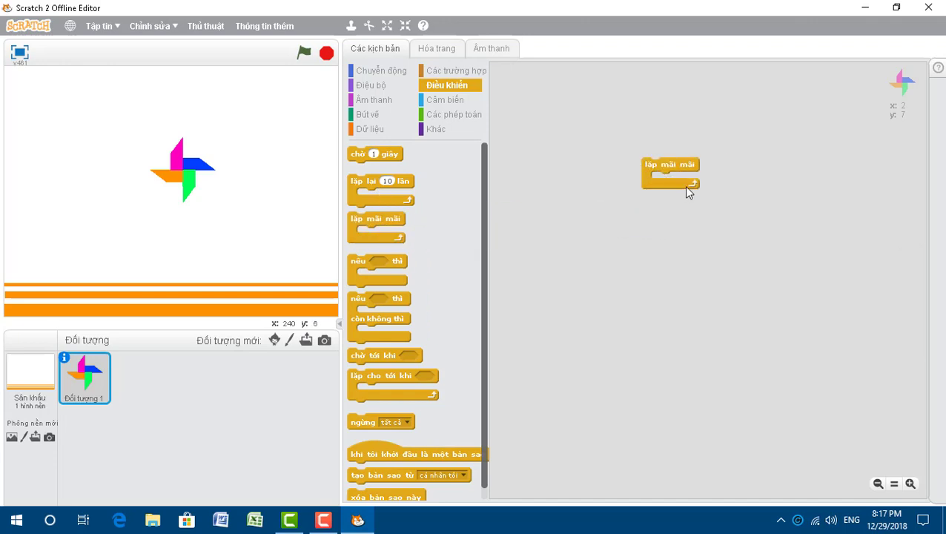
pyautogui.click(369, 71)
pyautogui.moveTo(369, 183); pyautogui.dragTo(662, 180)
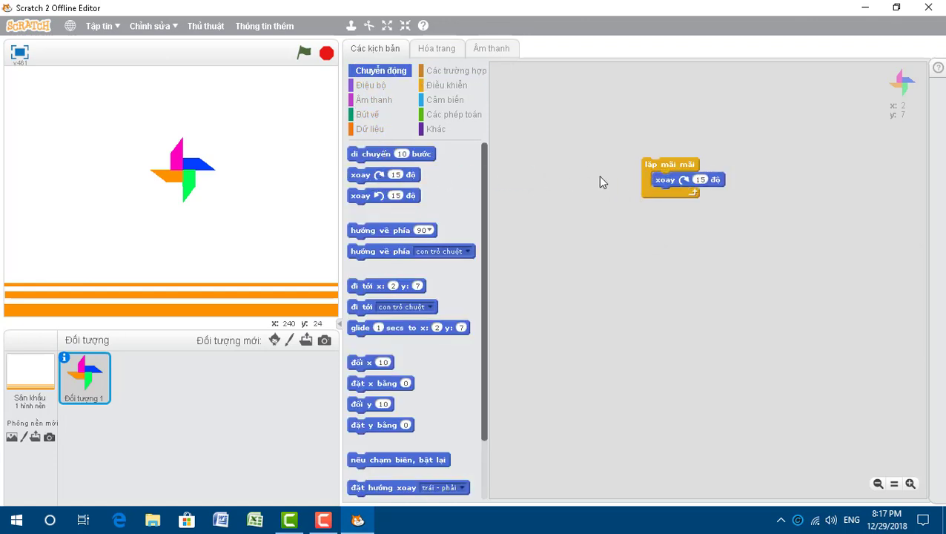
pyautogui.click(671, 164)
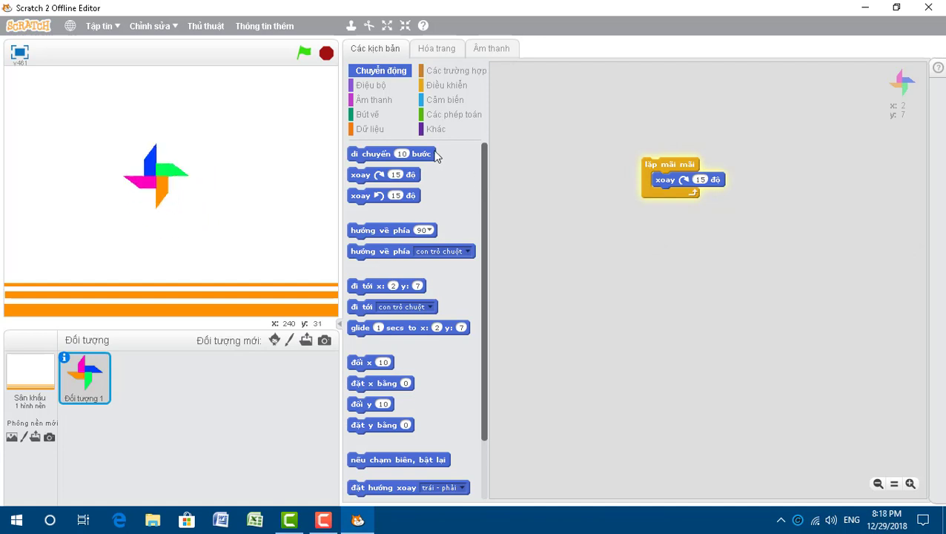
pyautogui.click(326, 55)
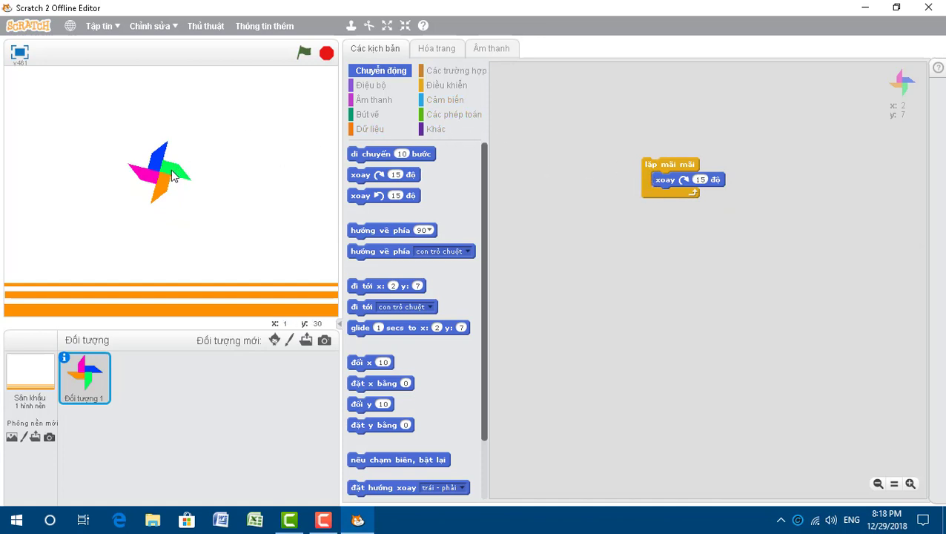
# Step: Set the costume's rotation centre at the hub of the pinwheel and run the loop script again
pyautogui.click(452, 51)
pyautogui.click(910, 75)
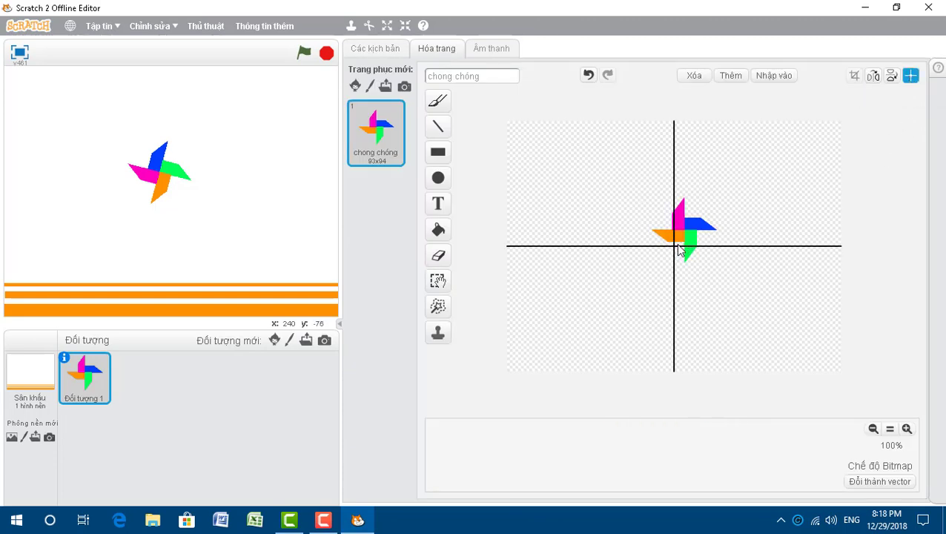
pyautogui.moveTo(676, 250); pyautogui.dragTo(847, 108)
pyautogui.click(374, 48)
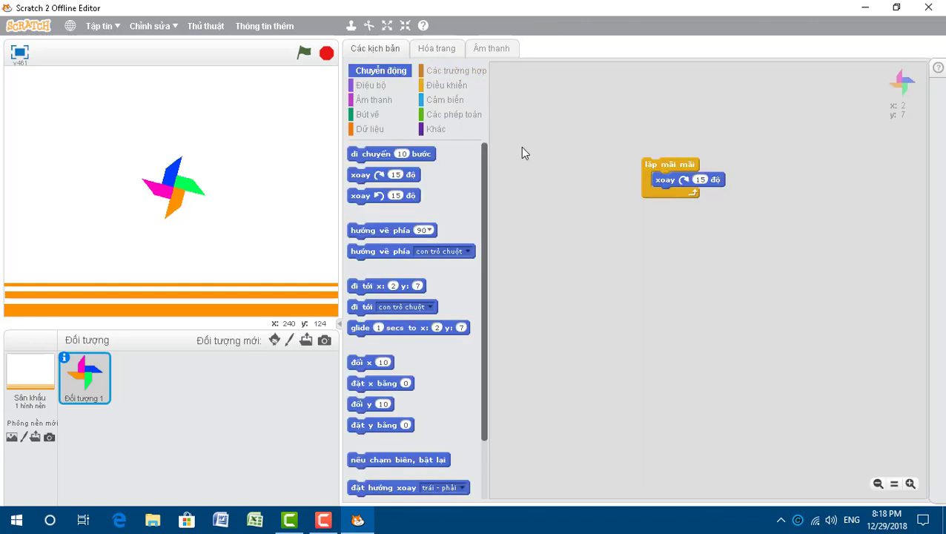
pyautogui.click(659, 176)
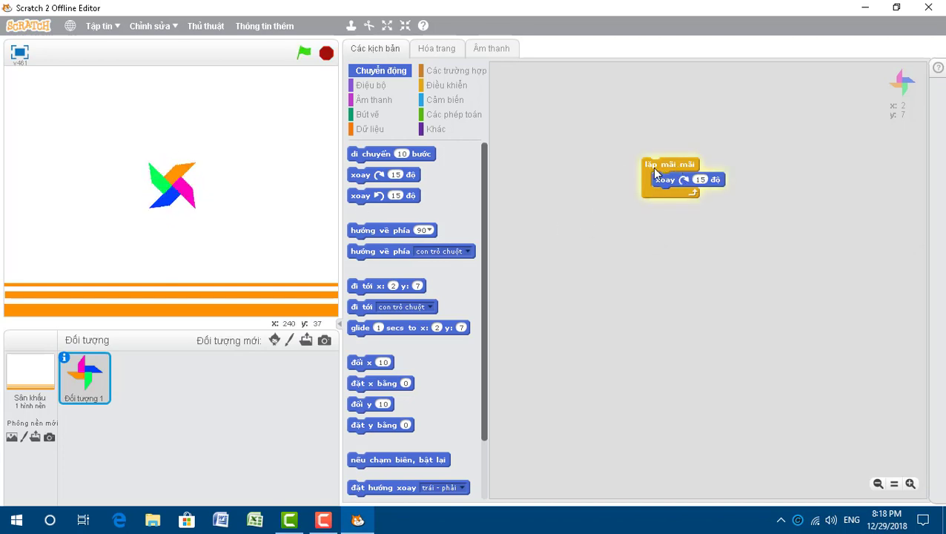
# Step: Separate the turn block from the forever loop and stack three more 15-degree clockwise turn blocks beneath it
pyautogui.moveTo(654, 165); pyautogui.dragTo(567, 172)
pyautogui.moveTo(635, 188); pyautogui.dragTo(728, 198)
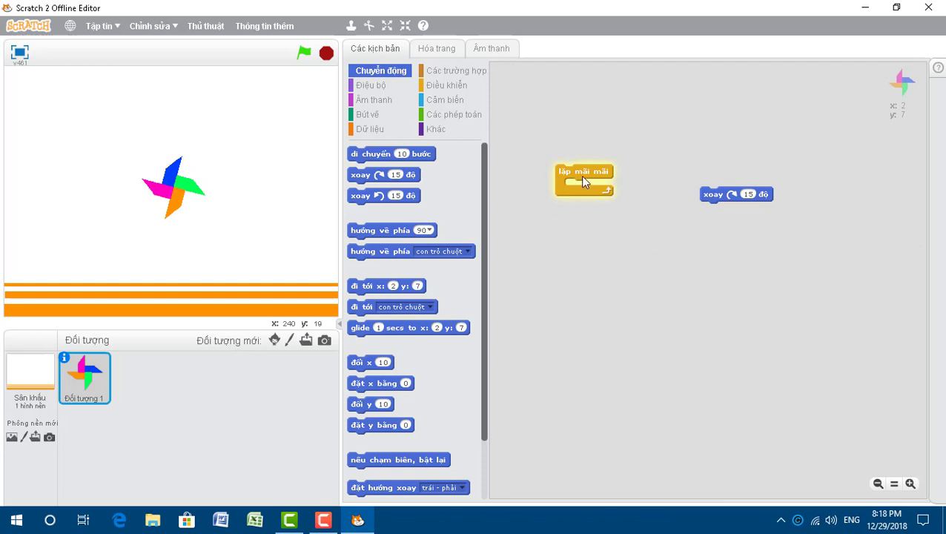
pyautogui.moveTo(412, 175); pyautogui.dragTo(765, 209)
pyautogui.moveTo(356, 180); pyautogui.dragTo(710, 232)
pyautogui.moveTo(367, 184); pyautogui.dragTo(719, 248)
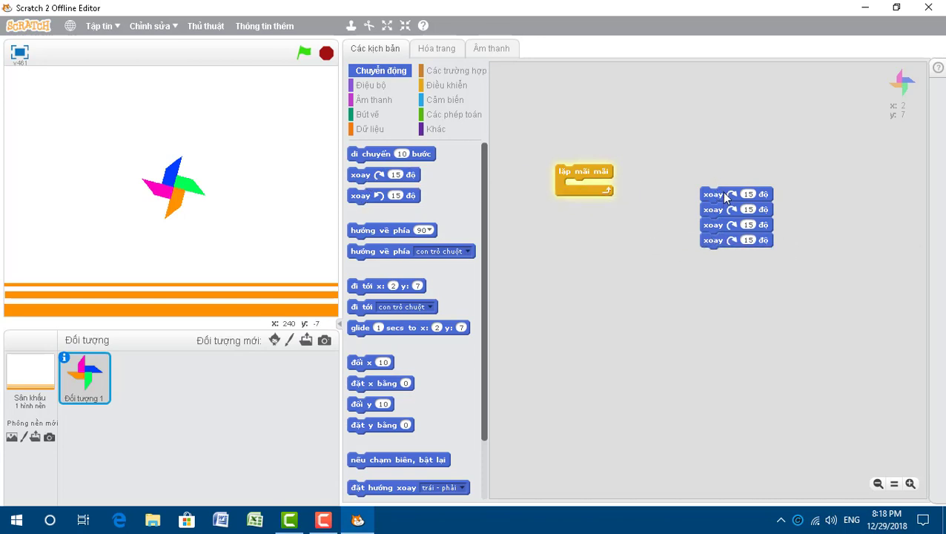
# Step: Test-run the stack of clockwise turn blocks, append two more 15-degree turn blocks, and run the longer stack
pyautogui.click(725, 197)
pyautogui.click(725, 197)
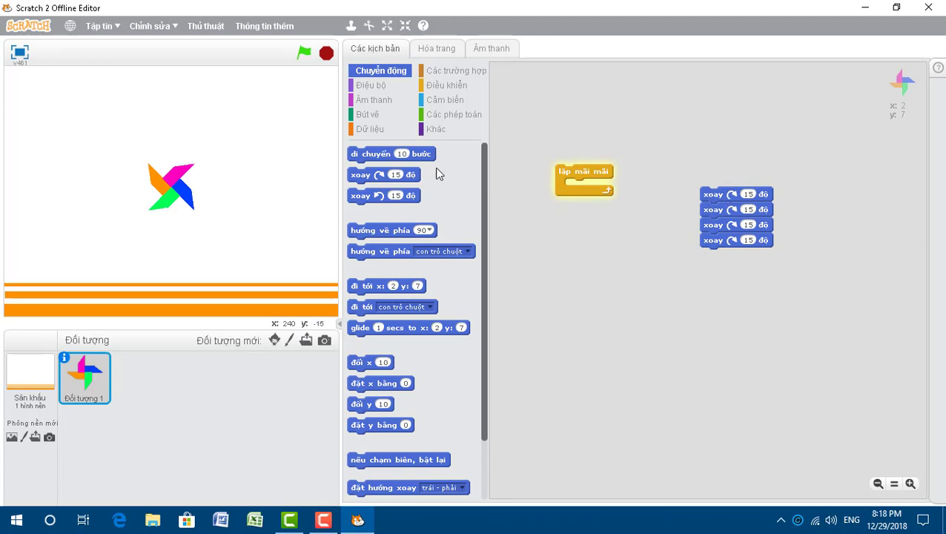
pyautogui.moveTo(373, 181); pyautogui.dragTo(721, 263)
pyautogui.moveTo(567, 253); pyautogui.dragTo(711, 272)
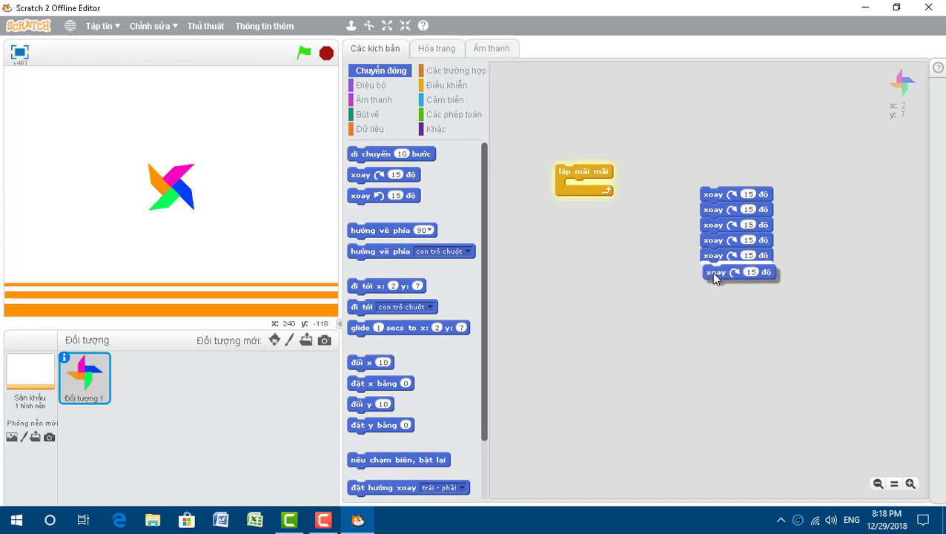
pyautogui.click(719, 197)
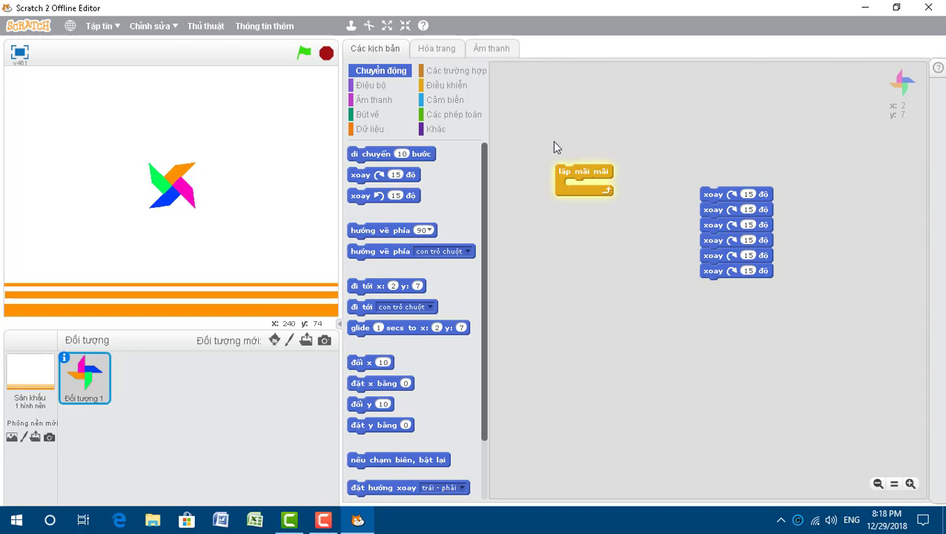
# Step: Reduce the stack to one 15-degree turn inside the forever loop, then stop the script and move the pinwheel to the stage's upper right
pyautogui.moveTo(715, 213); pyautogui.dragTo(435, 226)
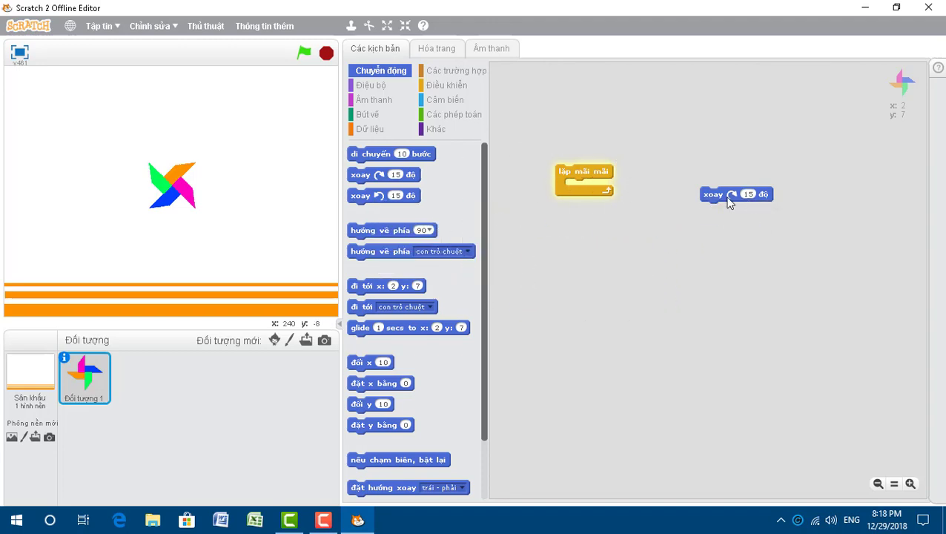
pyautogui.moveTo(728, 201); pyautogui.dragTo(691, 177)
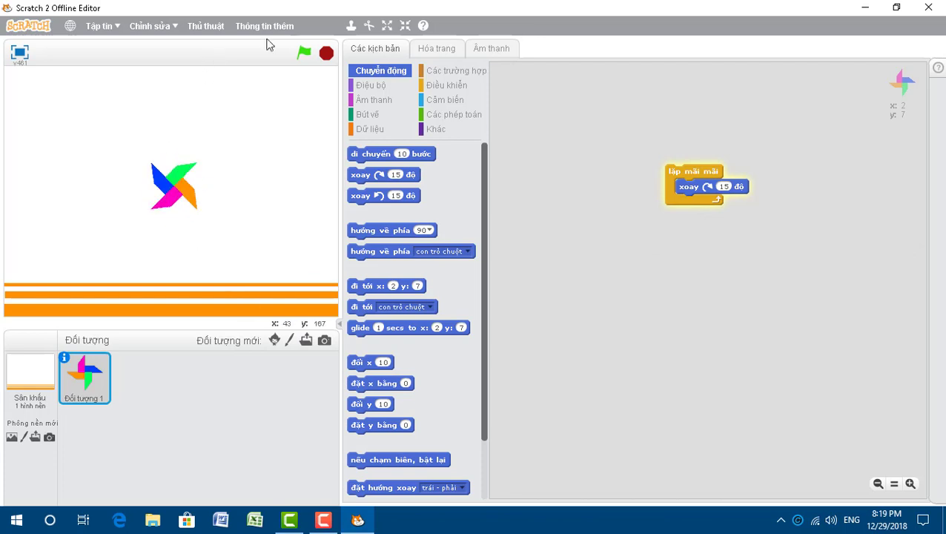
pyautogui.click(326, 53)
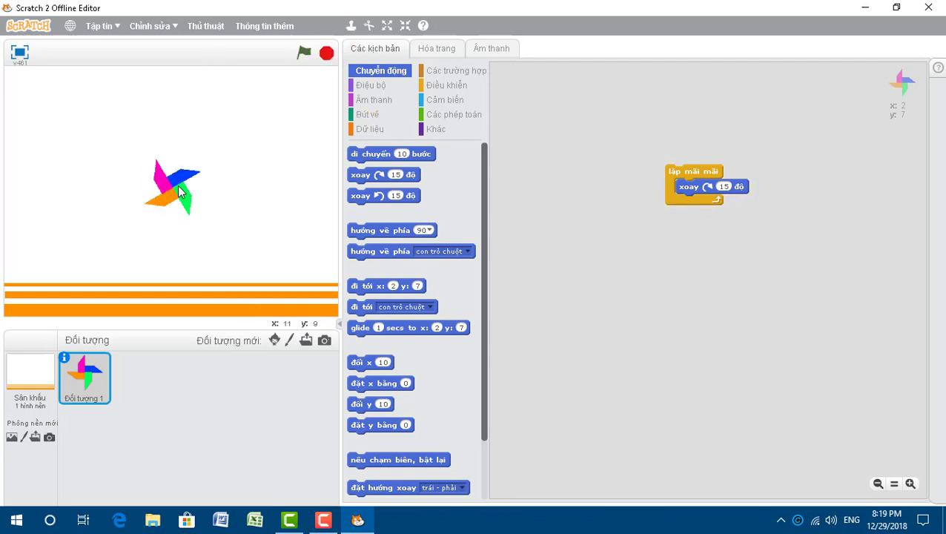
pyautogui.moveTo(178, 190); pyautogui.dragTo(273, 146)
# Step: Try a dark purple handle line drawn onto the pinwheel's own costume with the loop running, then stop the script and remove the handle
pyautogui.click(444, 50)
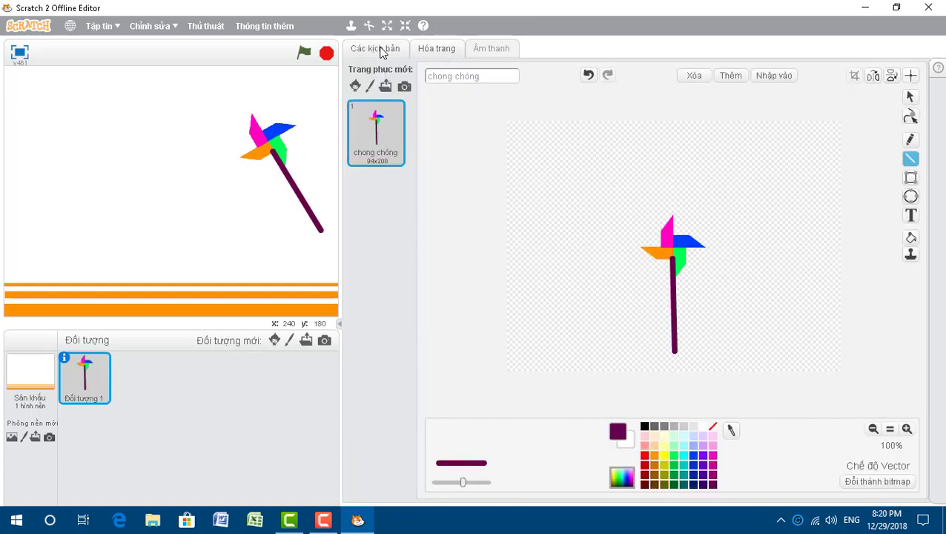
pyautogui.click(383, 50)
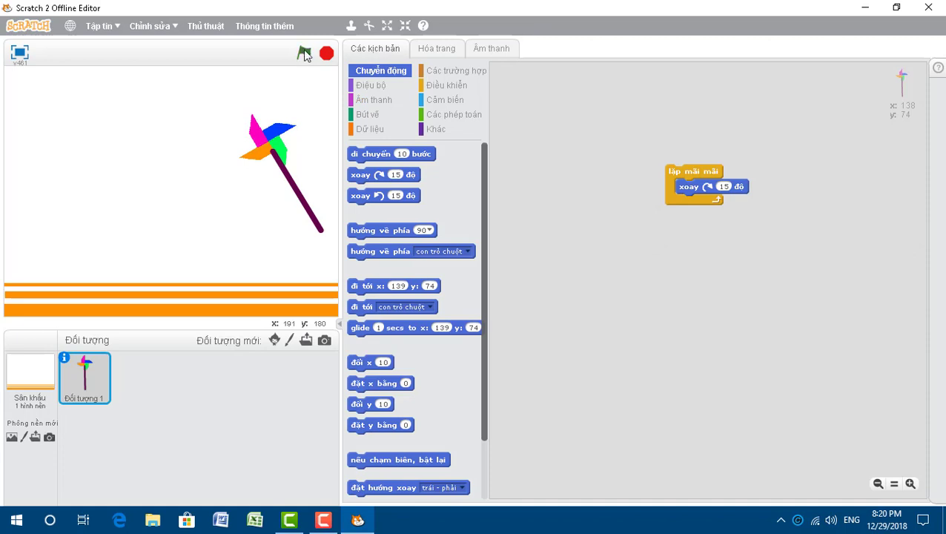
pyautogui.click(671, 173)
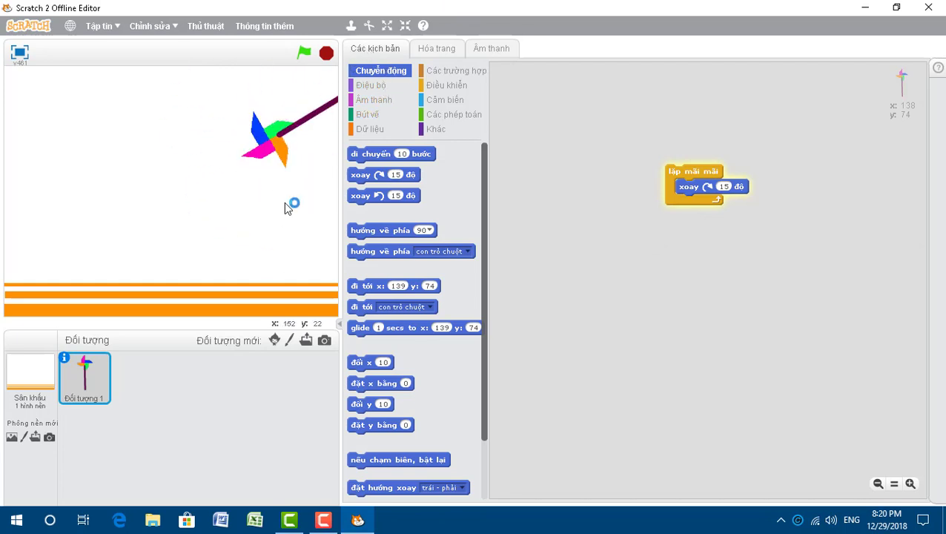
pyautogui.click(326, 54)
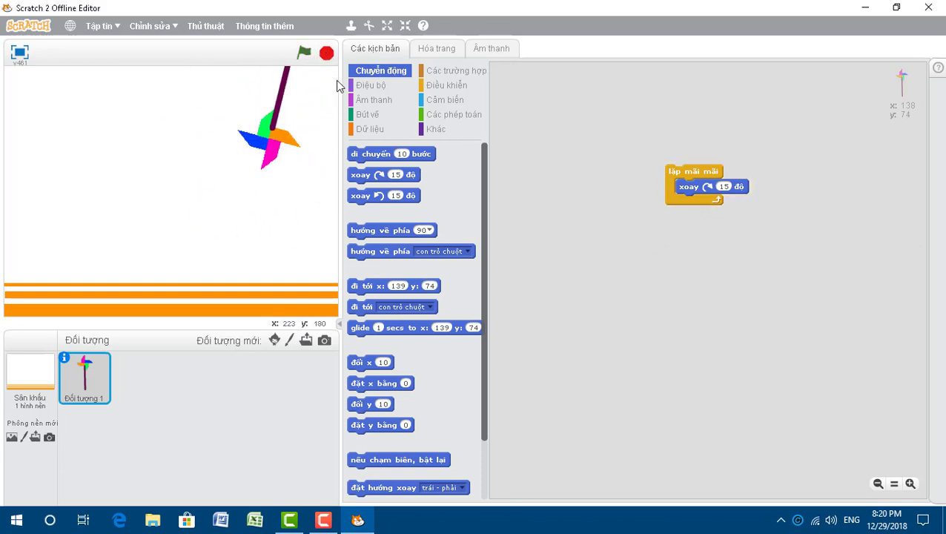
pyautogui.click(436, 49)
pyautogui.click(393, 52)
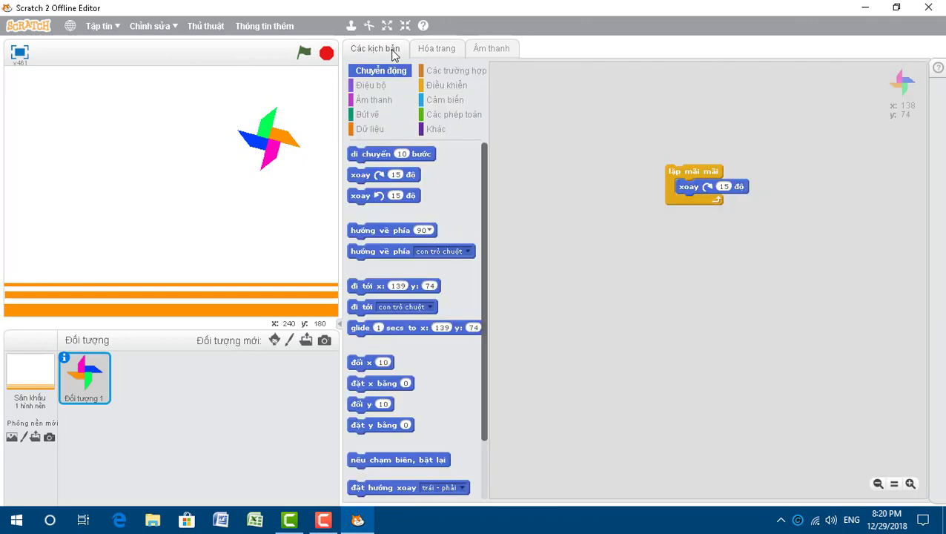
# Step: Paint a new vector sprite of a straight dark purple vertical handle, about 11x115, and place its upper end at the pinwheel's hub
pyautogui.click(289, 340)
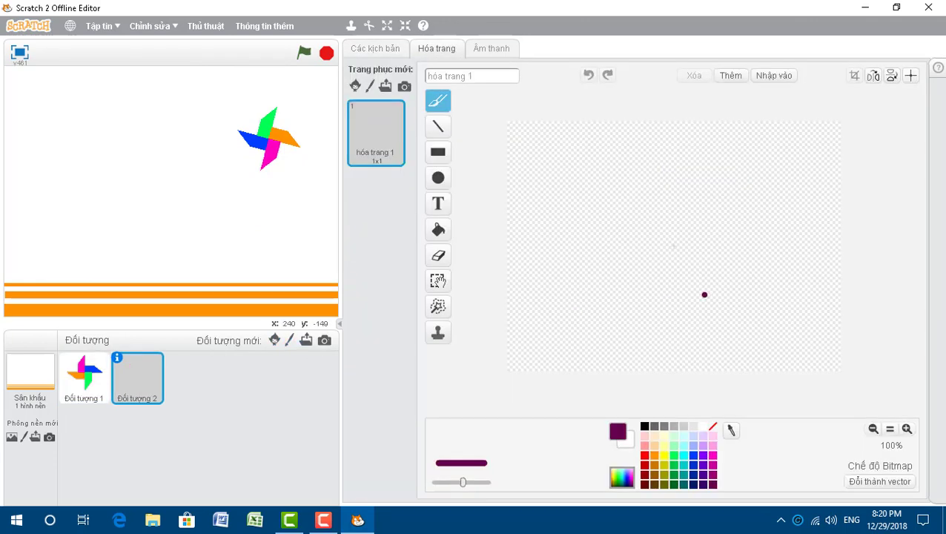
pyautogui.click(889, 483)
pyautogui.moveTo(665, 193); pyautogui.dragTo(668, 323)
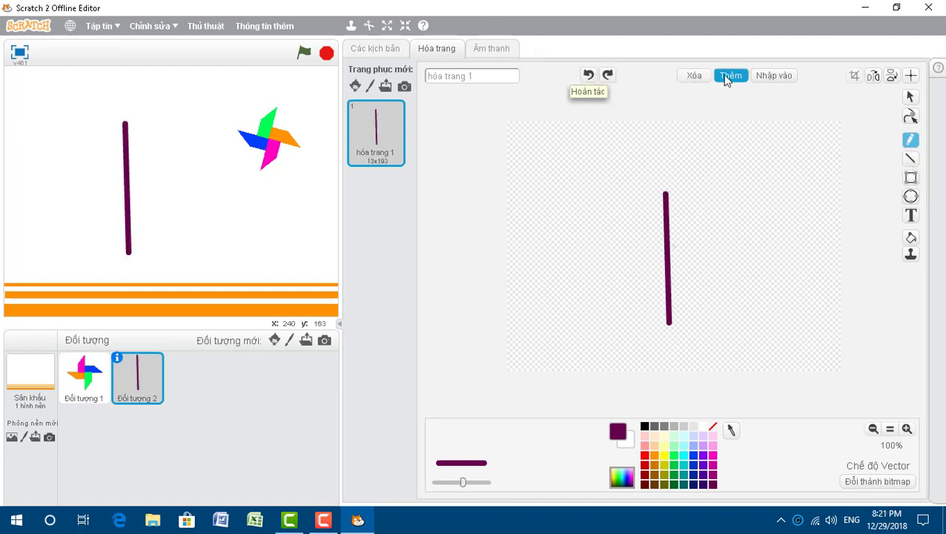
pyautogui.click(693, 76)
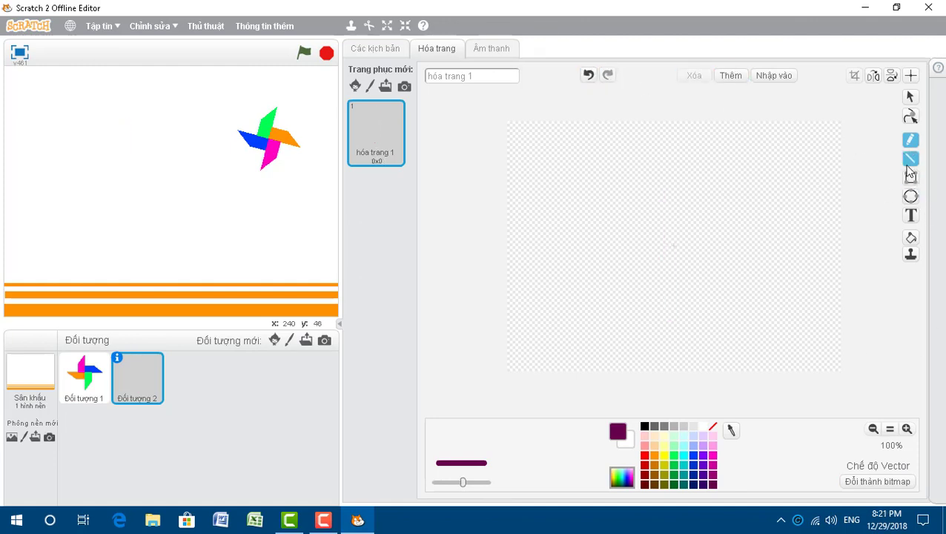
pyautogui.moveTo(673, 212); pyautogui.dragTo(675, 291)
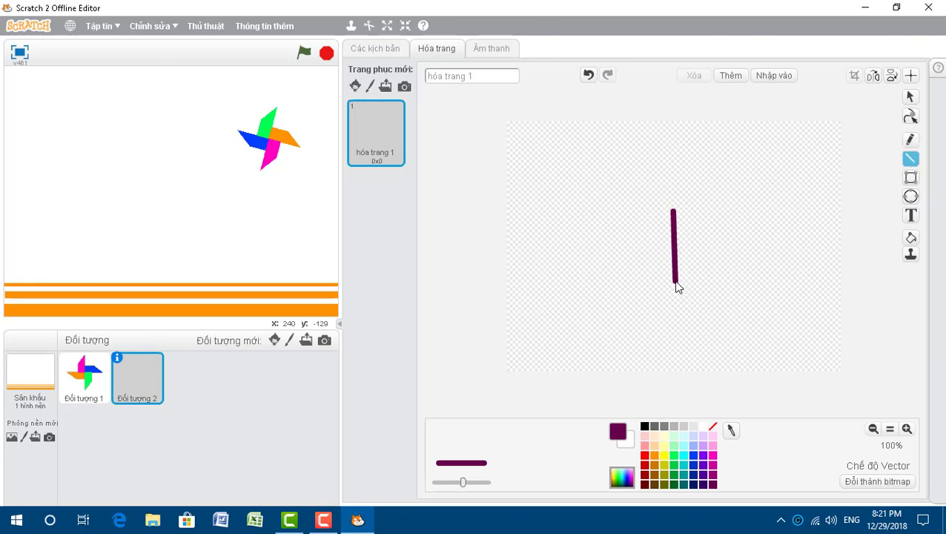
pyautogui.moveTo(677, 291); pyautogui.dragTo(677, 292)
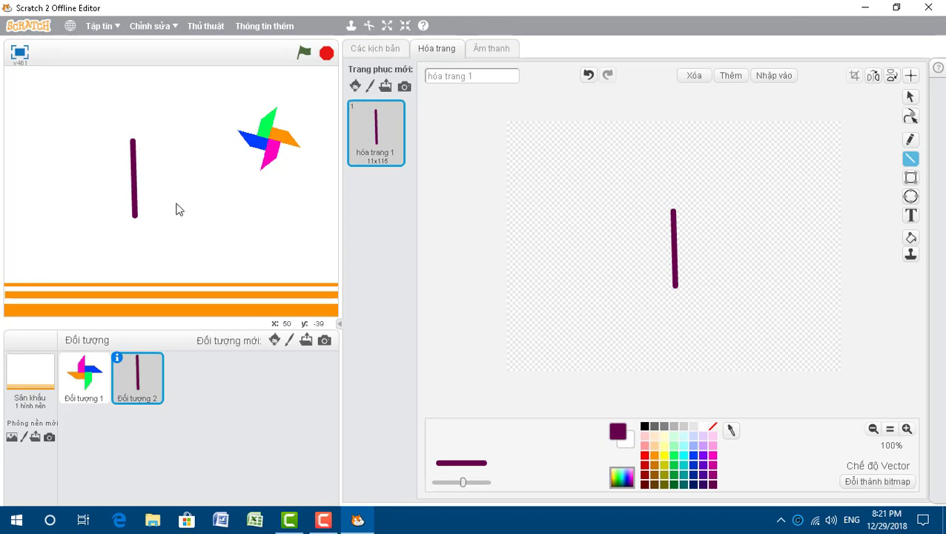
pyautogui.moveTo(135, 180); pyautogui.dragTo(272, 178)
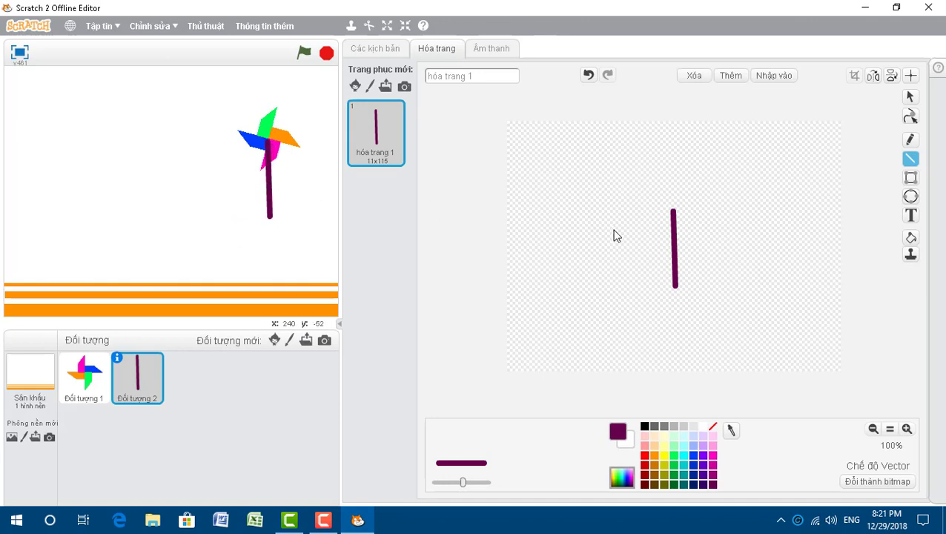
# Step: Rename the pinwheel sprite "chong chóng" in its sprite info
pyautogui.click(381, 50)
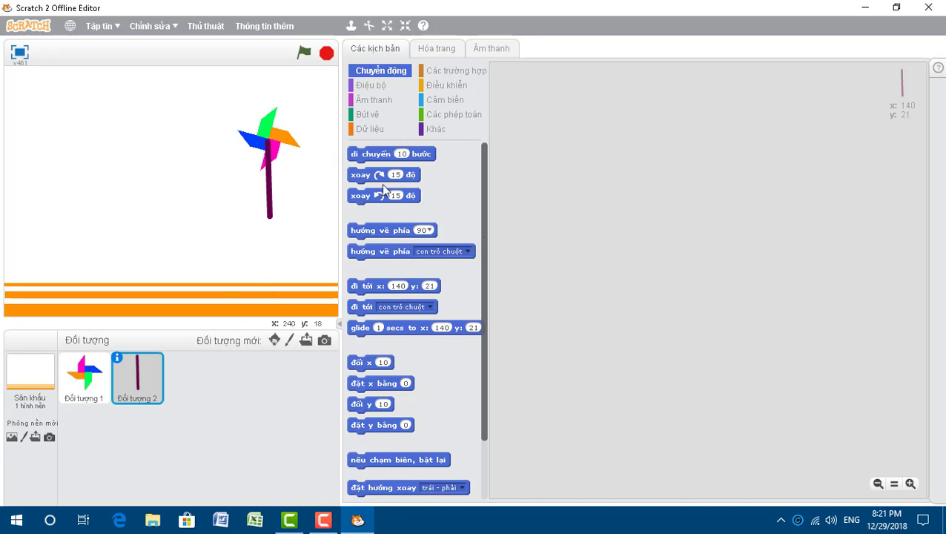
pyautogui.click(437, 49)
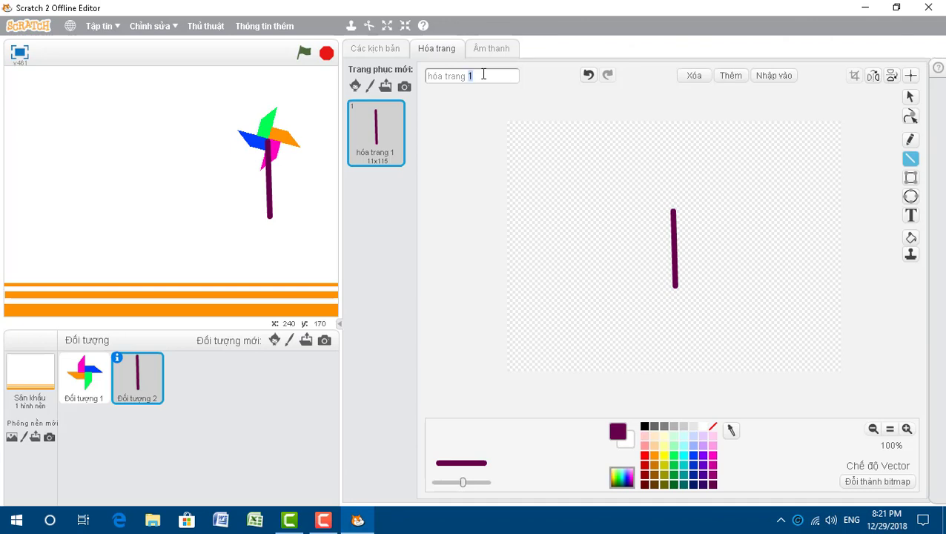
pyautogui.click(83, 382)
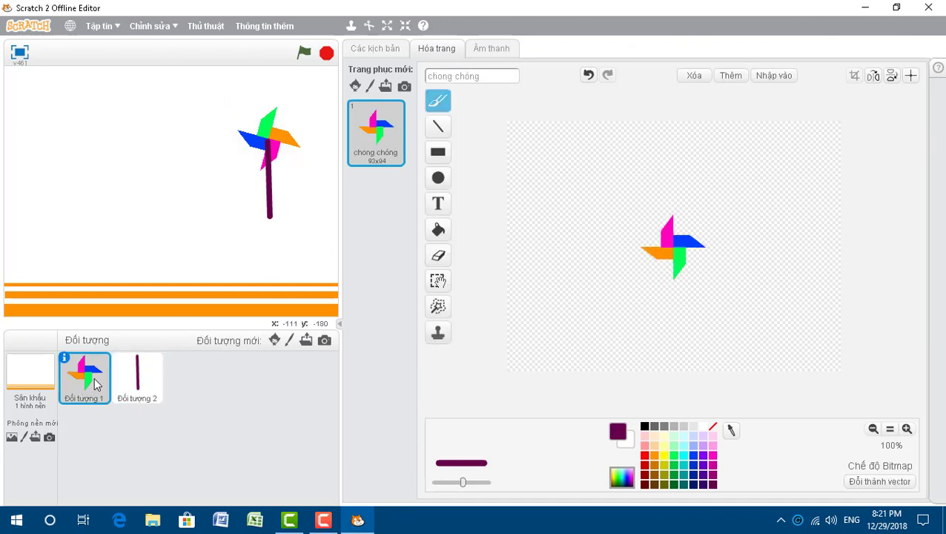
pyautogui.rightClick(96, 383)
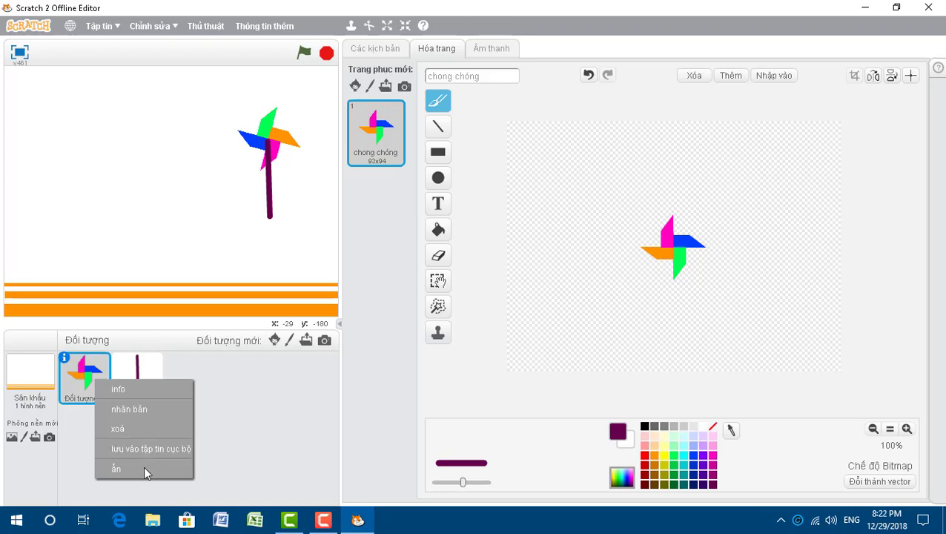
pyautogui.click(154, 387)
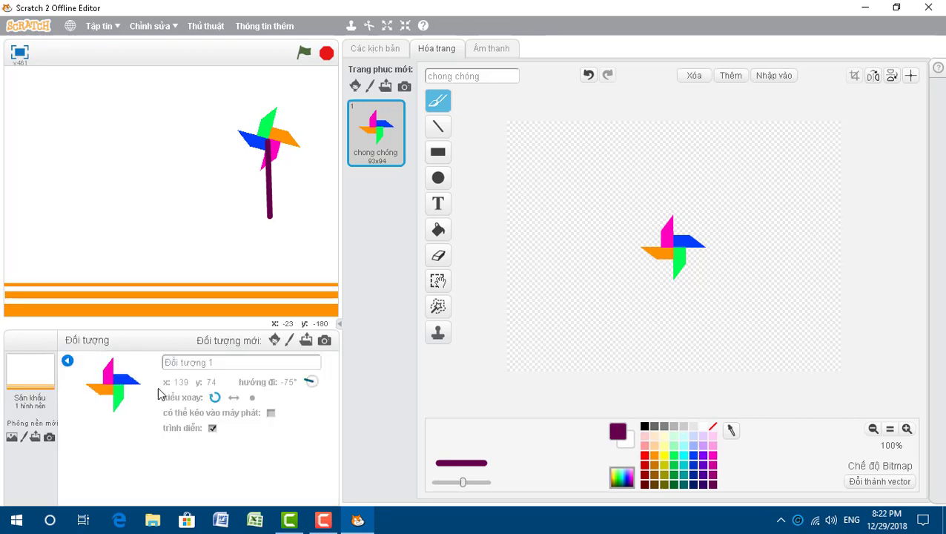
pyautogui.click(226, 360)
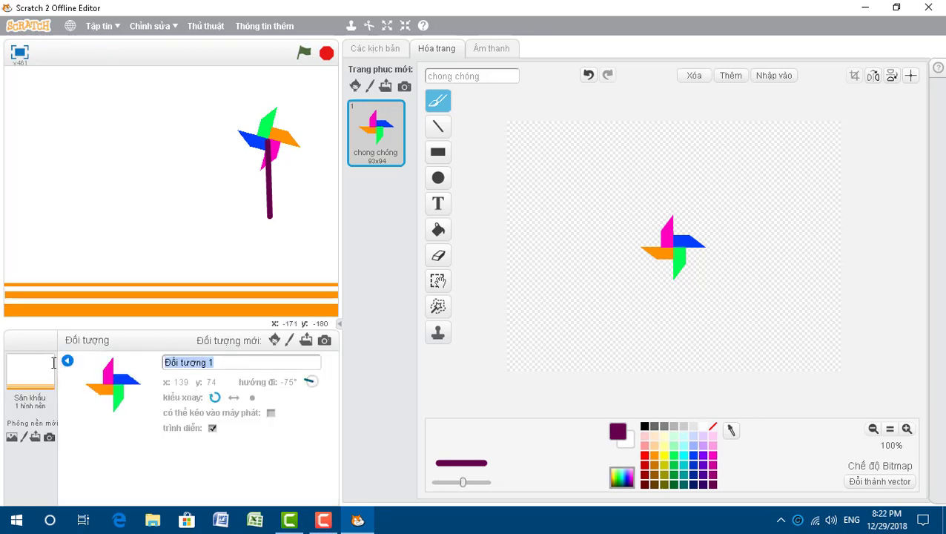
pyautogui.write('chong chóng')
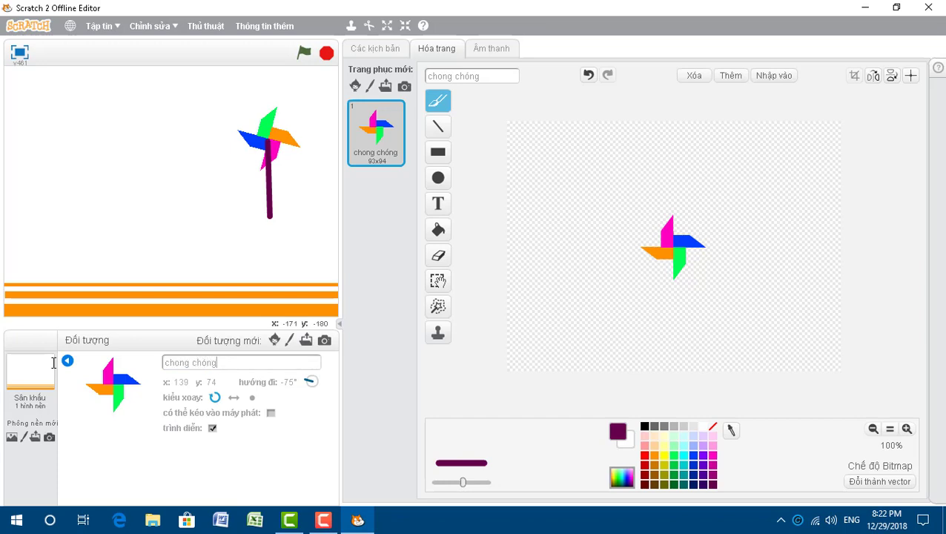
pyautogui.click(67, 360)
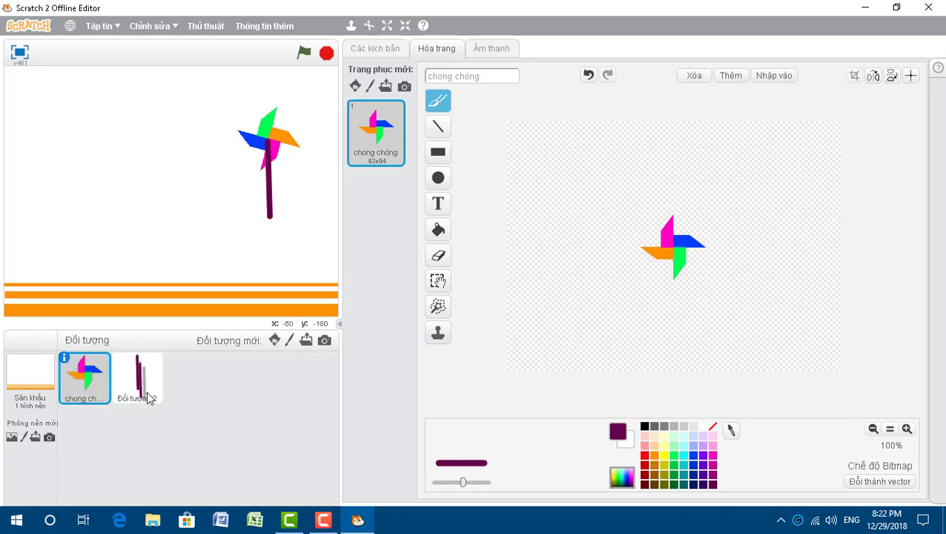
# Step: Rename the handle sprite with a name beginning "cán chon" in its sprite info
pyautogui.rightClick(150, 391)
pyautogui.click(177, 395)
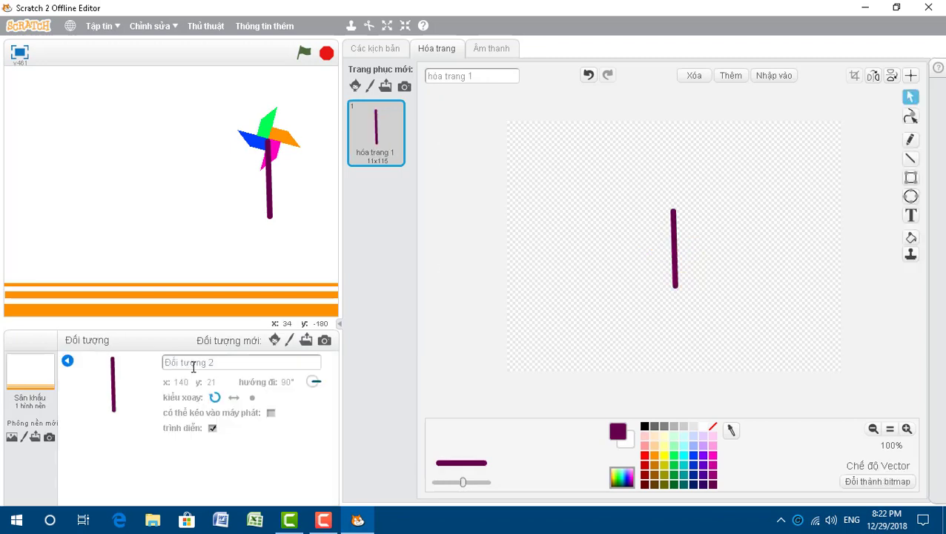
pyautogui.click(180, 362)
pyautogui.click(67, 360)
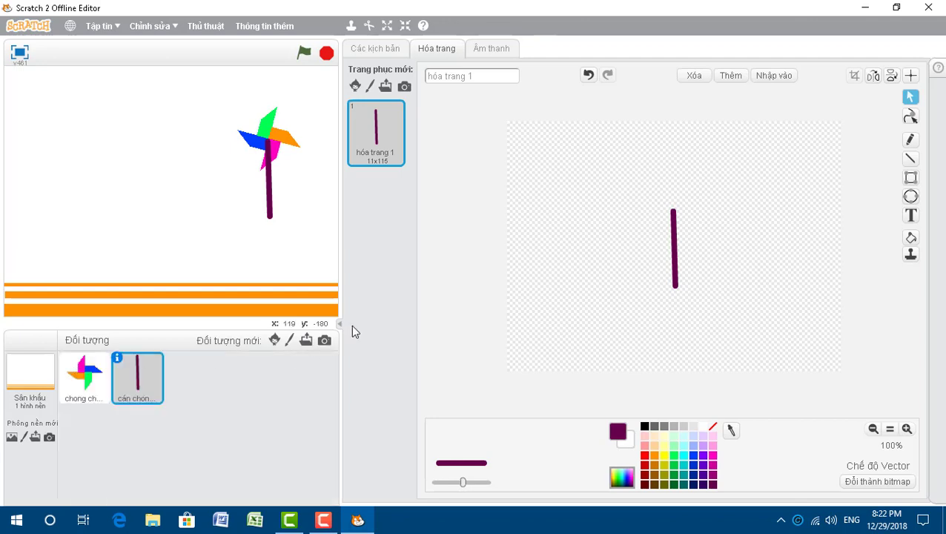
# Step: Return to the pinwheel sprite's script and run its forever loop with the separate handle in place
pyautogui.click(376, 48)
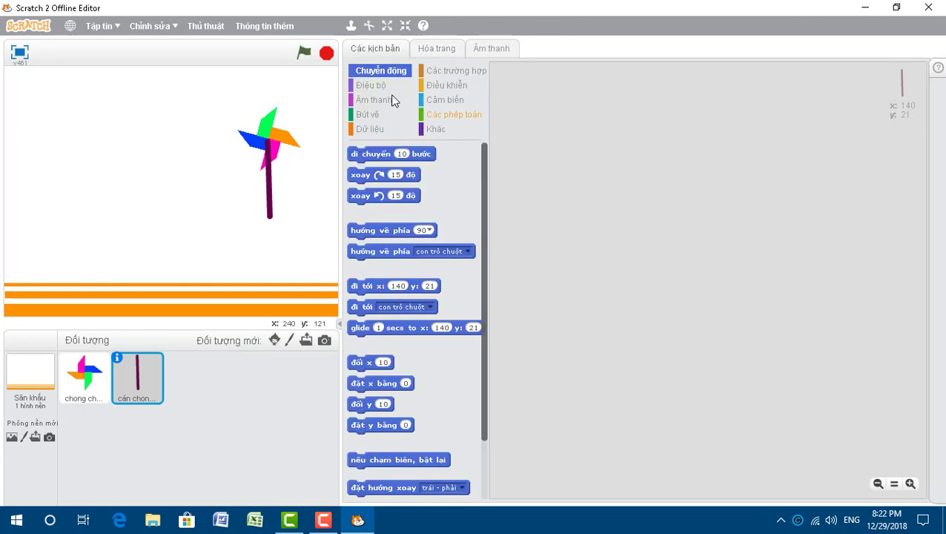
pyautogui.click(89, 375)
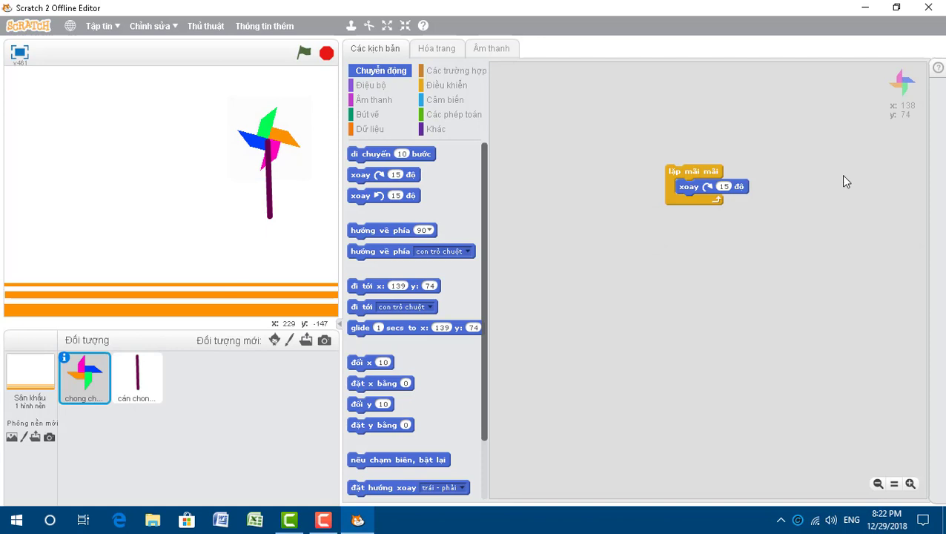
pyautogui.click(699, 178)
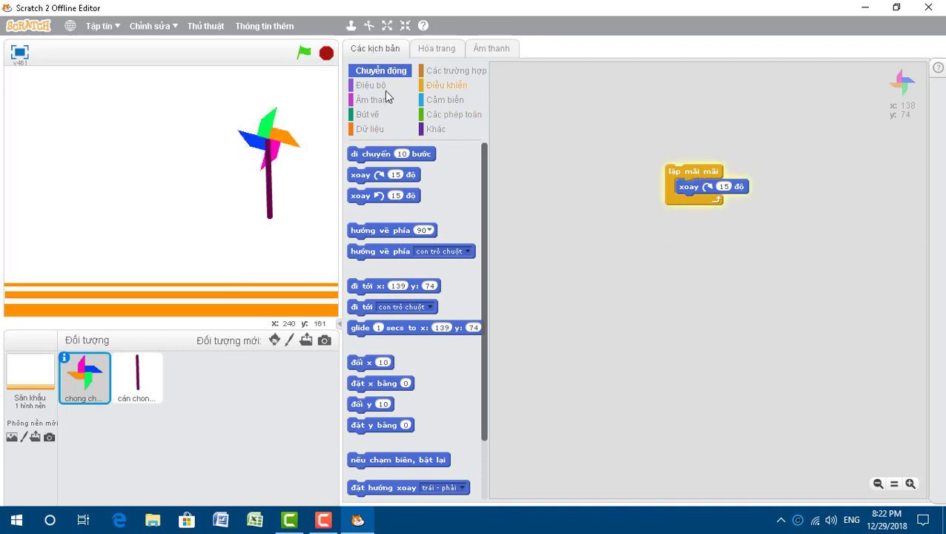
# Step: Insert a go-to-front block (đặt ra trước) above the turn block inside the pinwheel's forever loop
pyautogui.moveTo(485, 191); pyautogui.dragTo(495, 340)
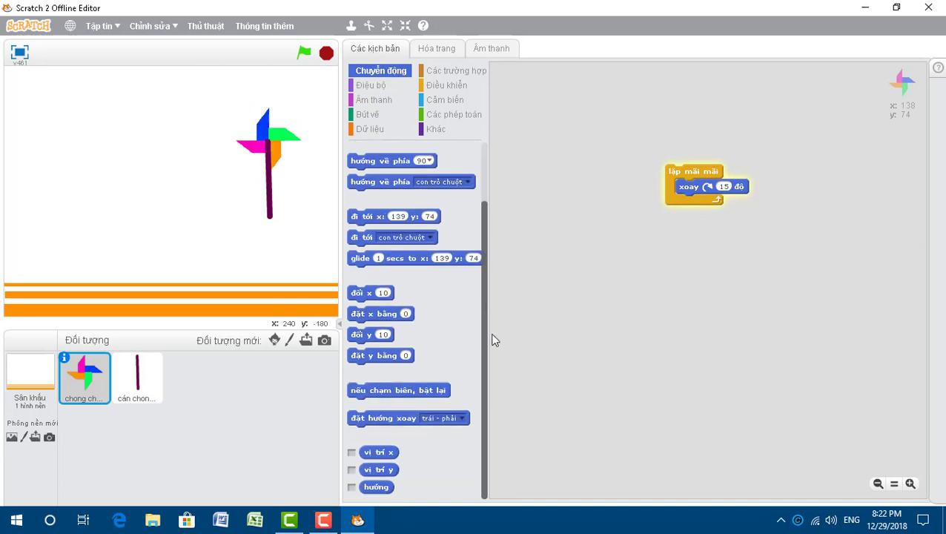
pyautogui.click(371, 85)
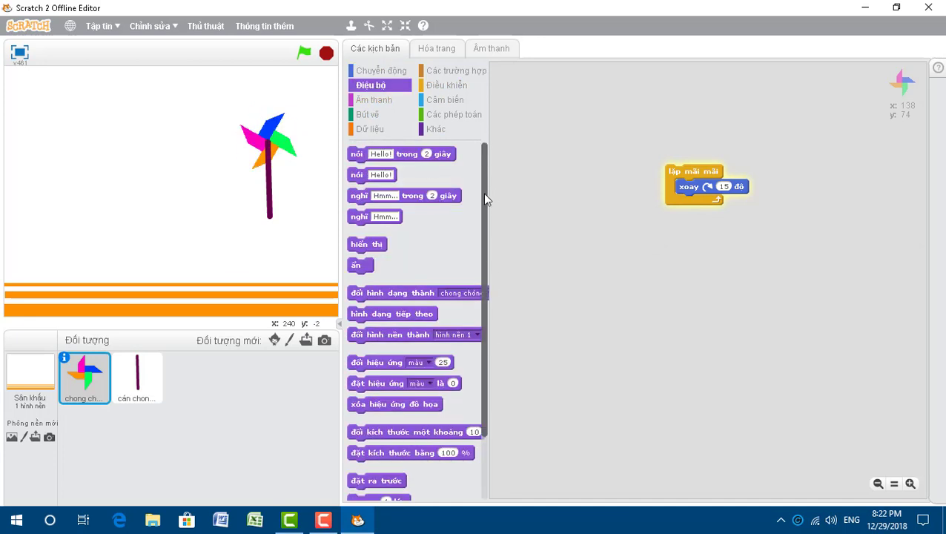
pyautogui.moveTo(485, 199); pyautogui.dragTo(484, 263)
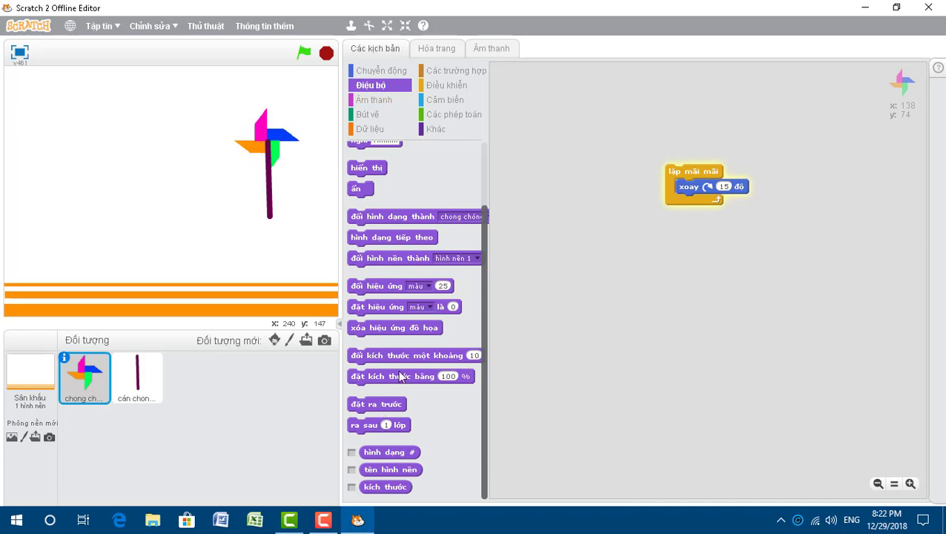
pyautogui.moveTo(375, 404); pyautogui.dragTo(704, 187)
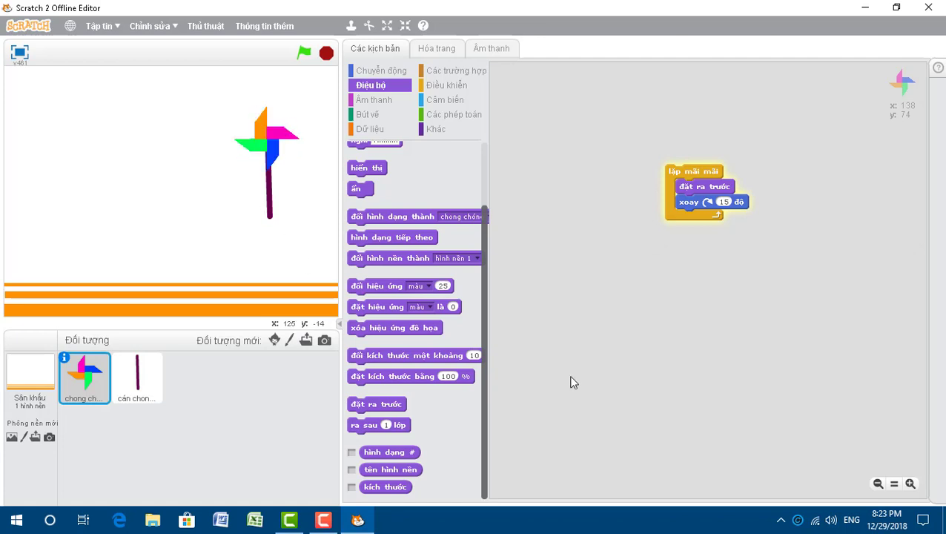
pyautogui.click(781, 520)
pyautogui.click(626, 524)
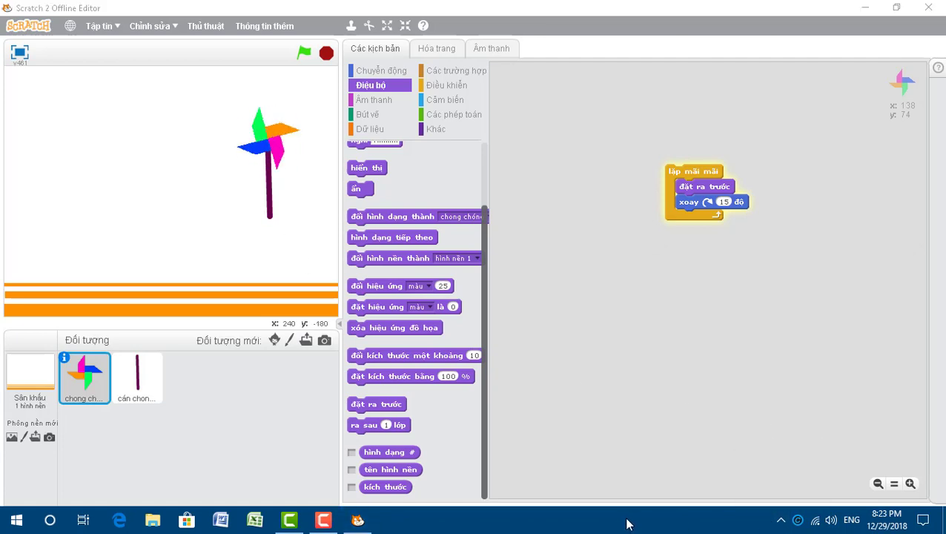